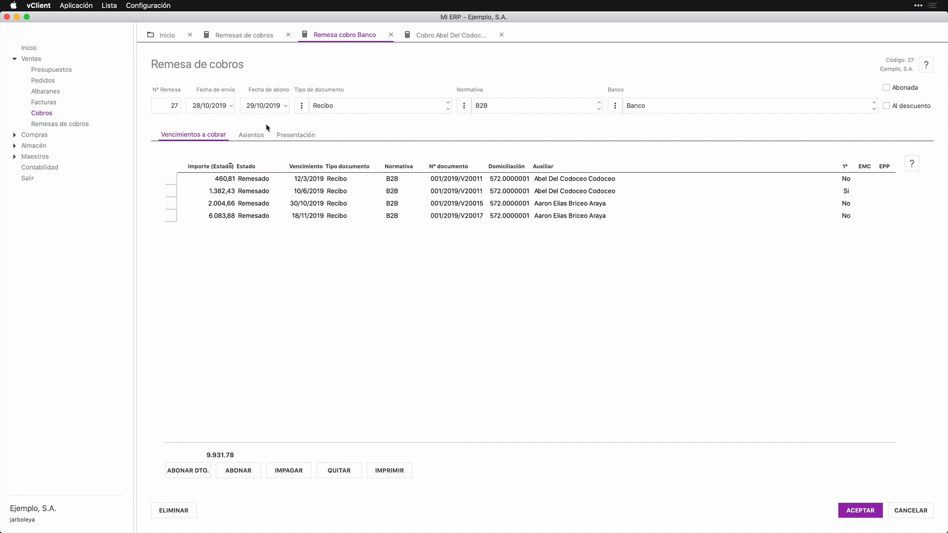
click(204, 109)
click(337, 105)
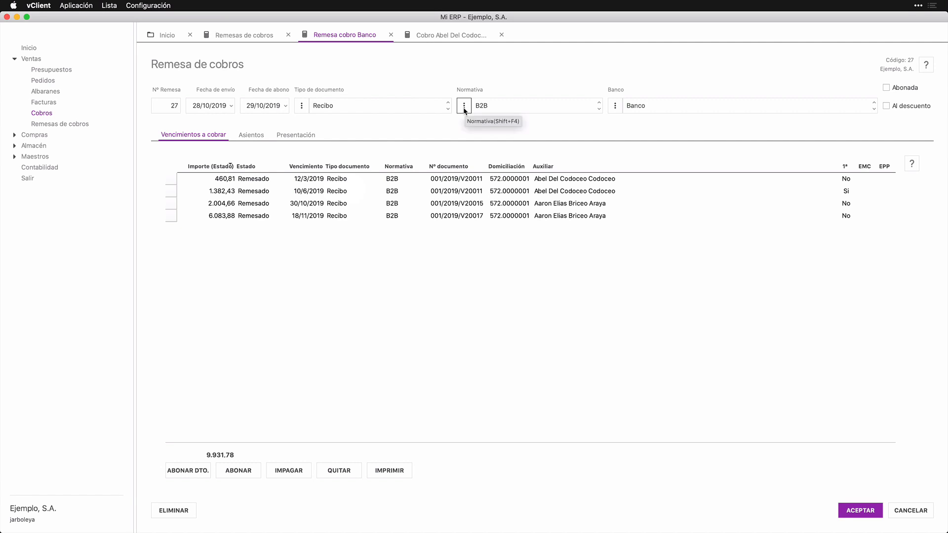
click(340, 106)
click(614, 107)
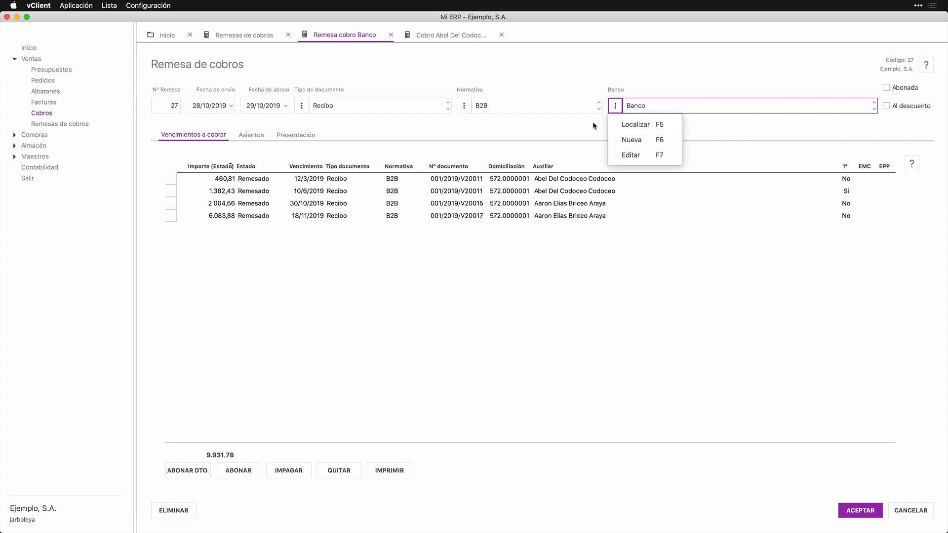
click(595, 123)
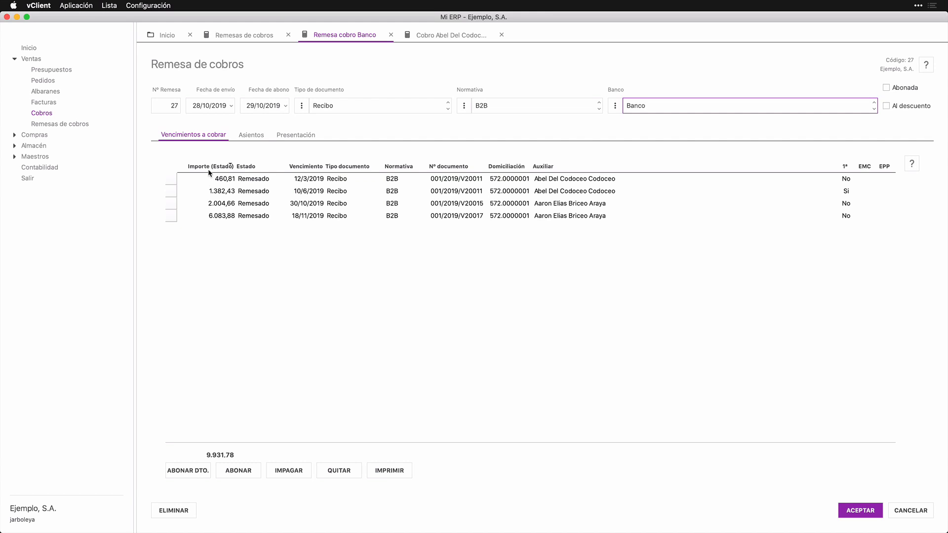
- Try marking the remittance as Abonada and as Al descuento, clearing each mark again
click(903, 88)
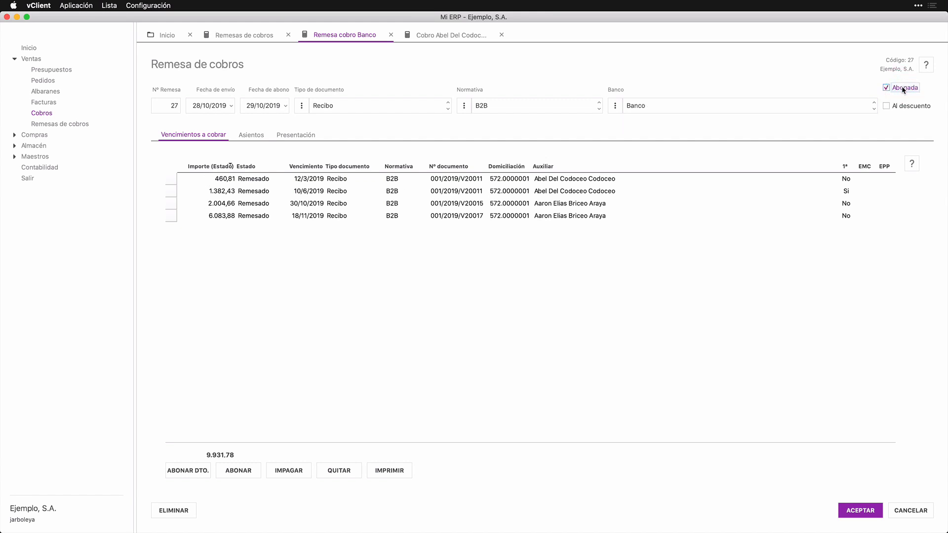
click(904, 89)
click(906, 107)
click(905, 106)
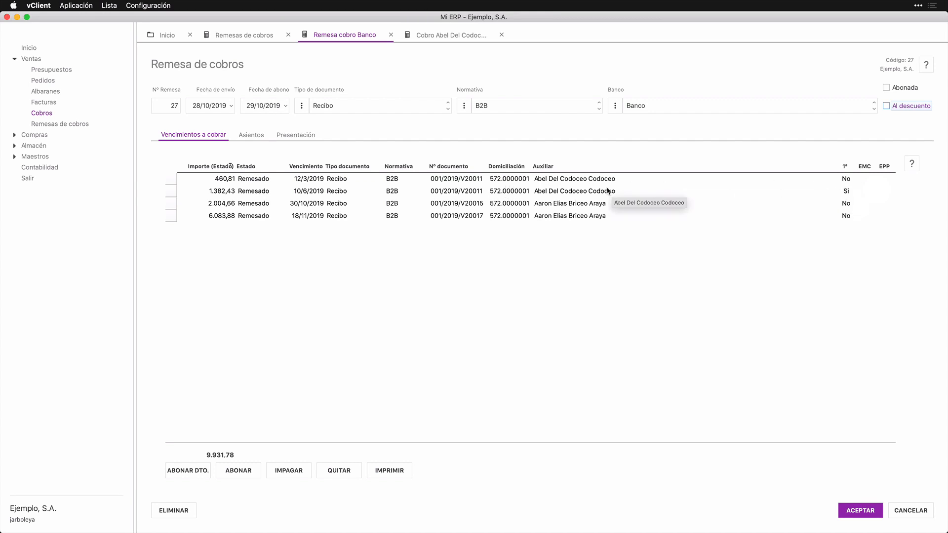
click(625, 106)
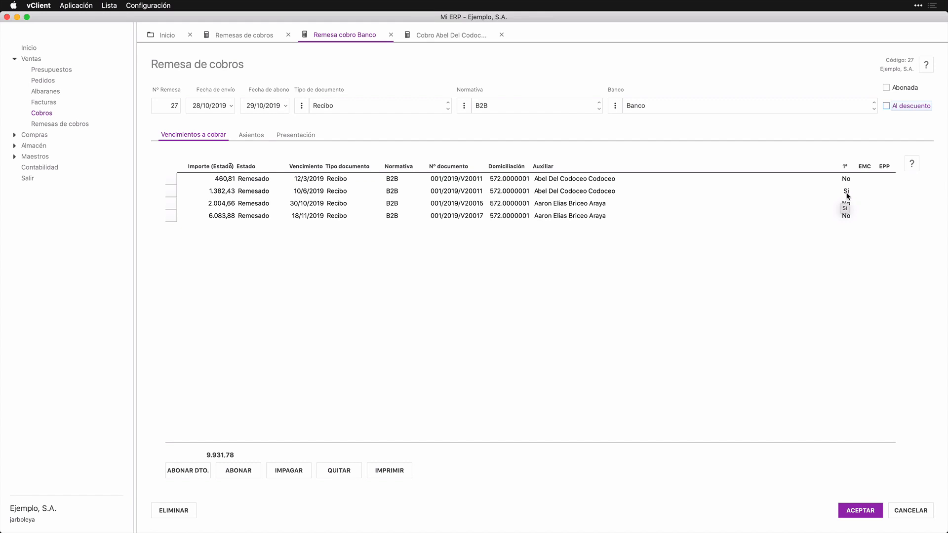
click(573, 192)
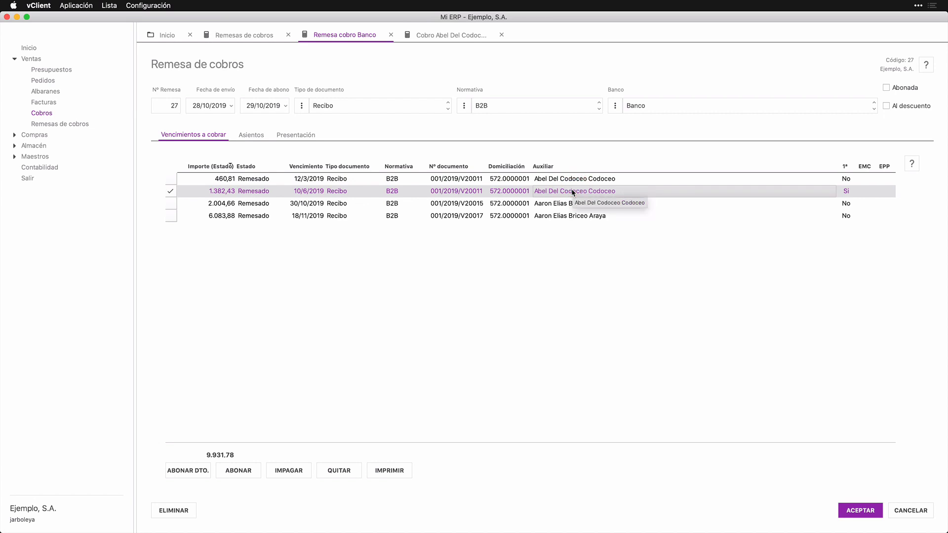
click(472, 242)
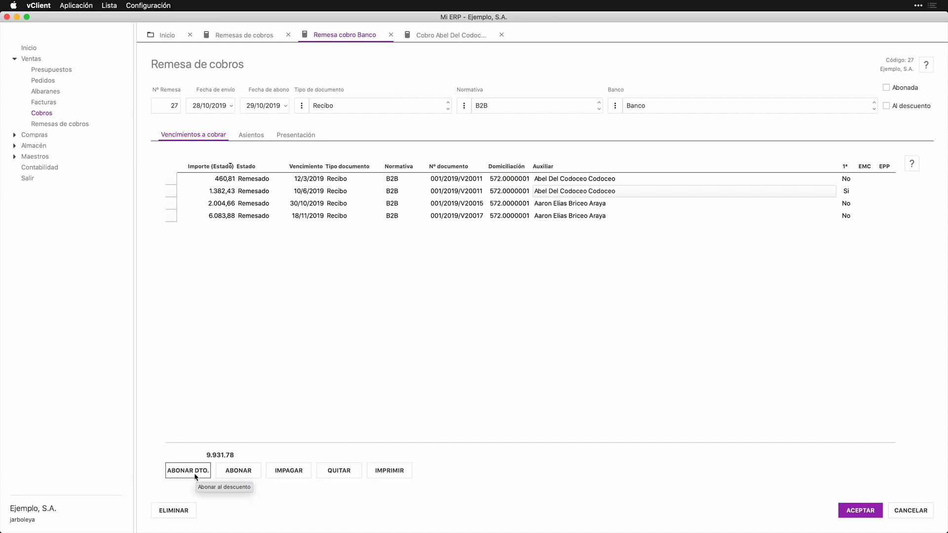
- Preview the report "Remesas de cobros: Detalle de vencimientos" with the 2.004,66 and 6.083,88 receipts selected, then close it and deselect both receipts
click(171, 215)
click(170, 204)
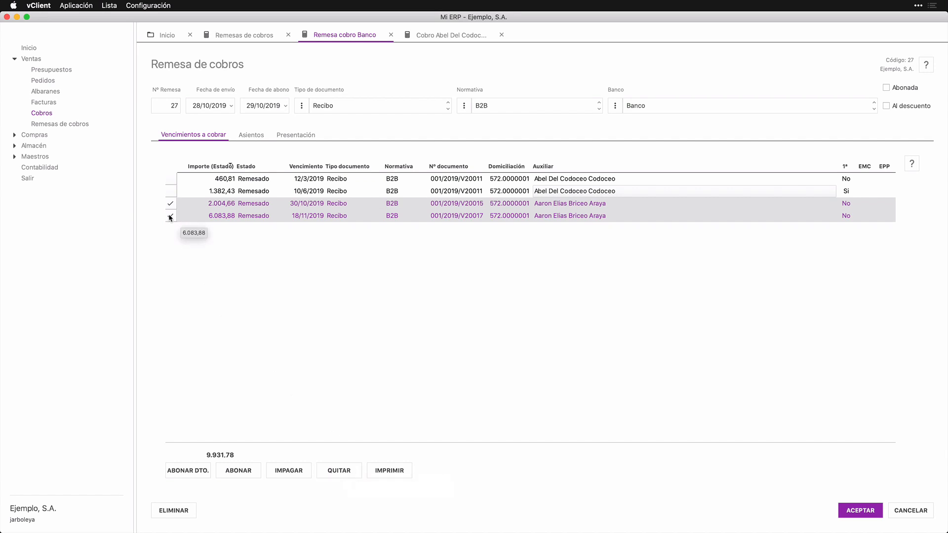
click(397, 473)
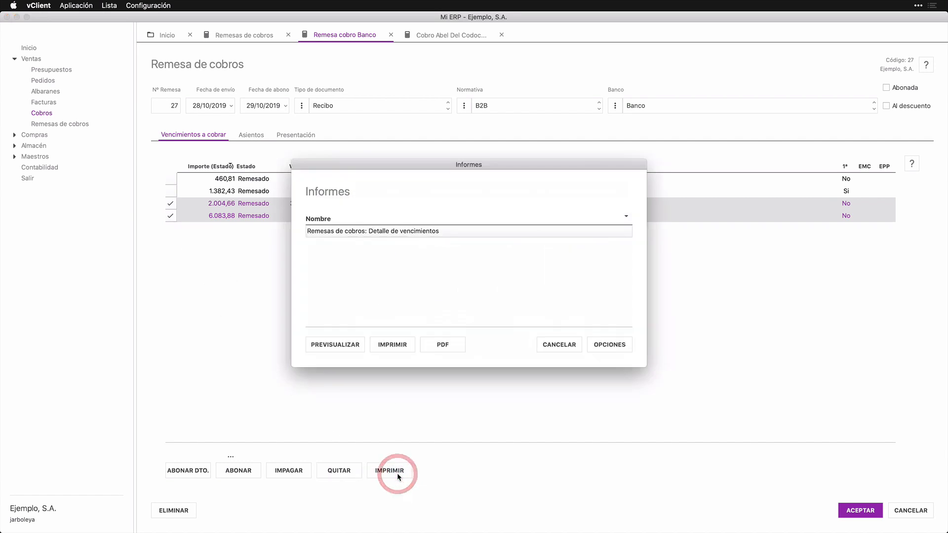
click(346, 346)
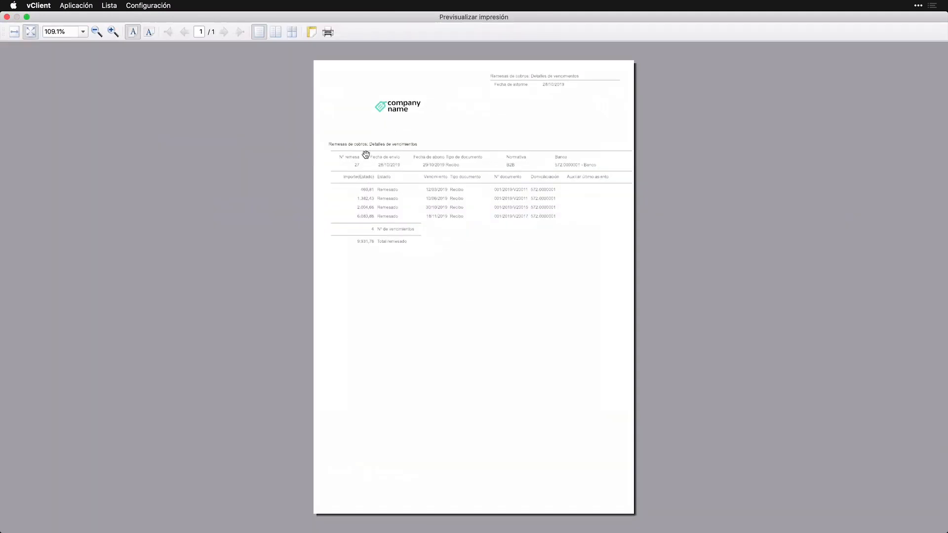
click(113, 32)
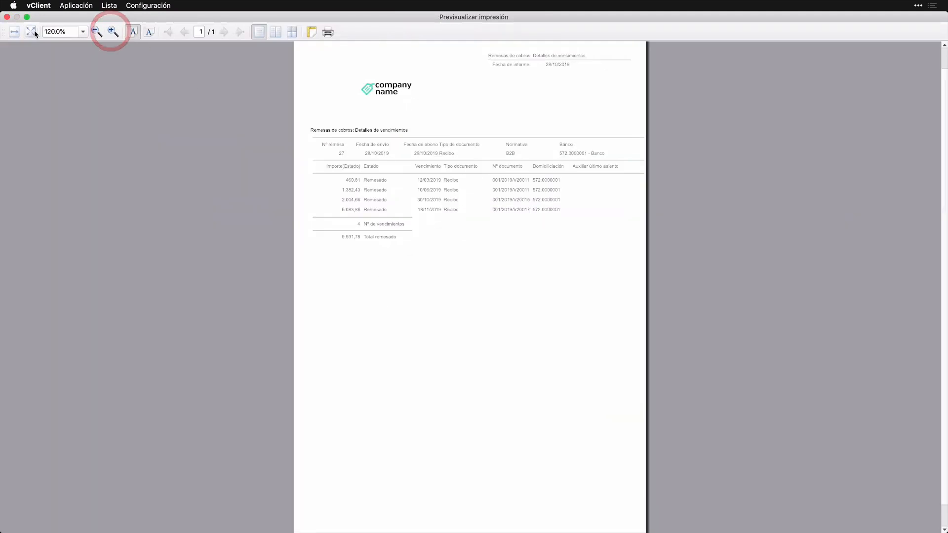
click(17, 33)
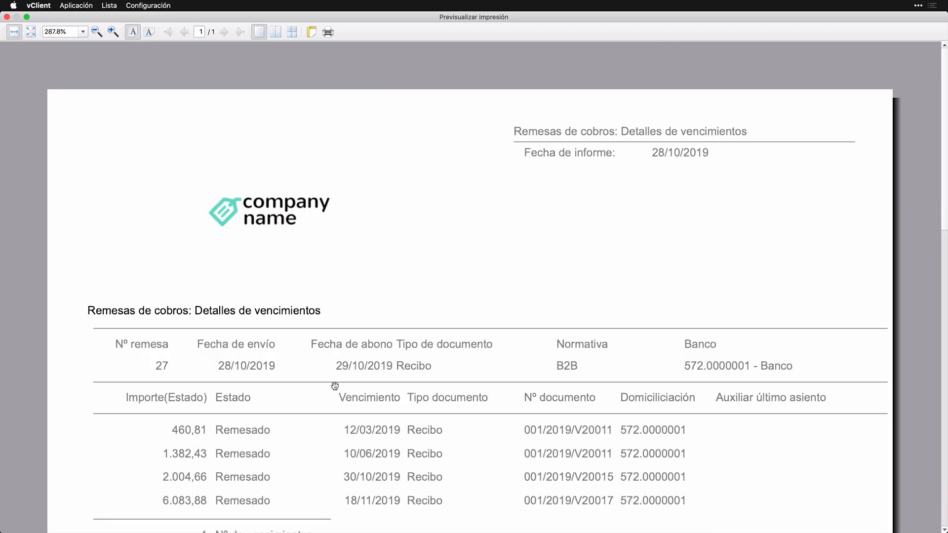
scroll(334, 386, down, 5)
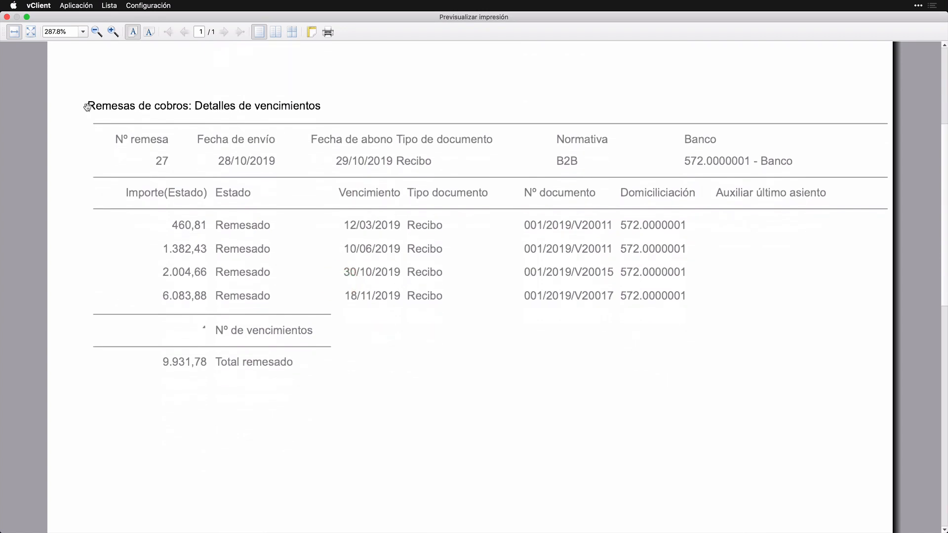
click(7, 17)
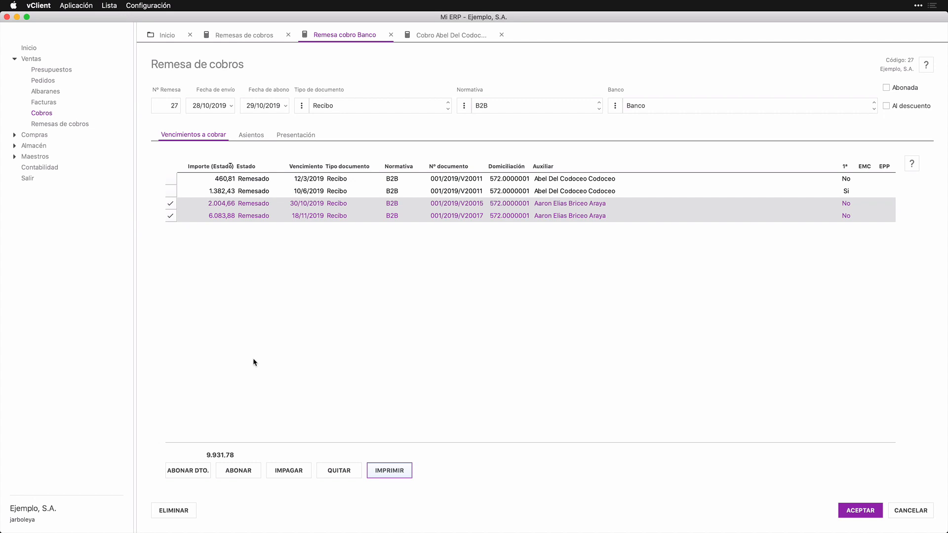
click(169, 203)
click(170, 216)
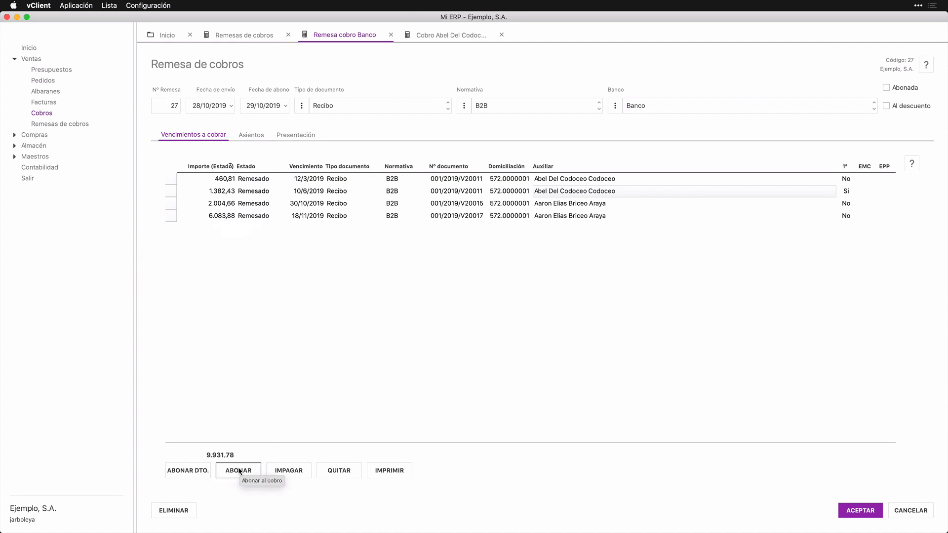
- Try to credit the 6.083,88 receipt due 18/11/2019 to collection with credit date 28/10/2019, declining to continue and deselecting the receipt
click(169, 217)
click(242, 469)
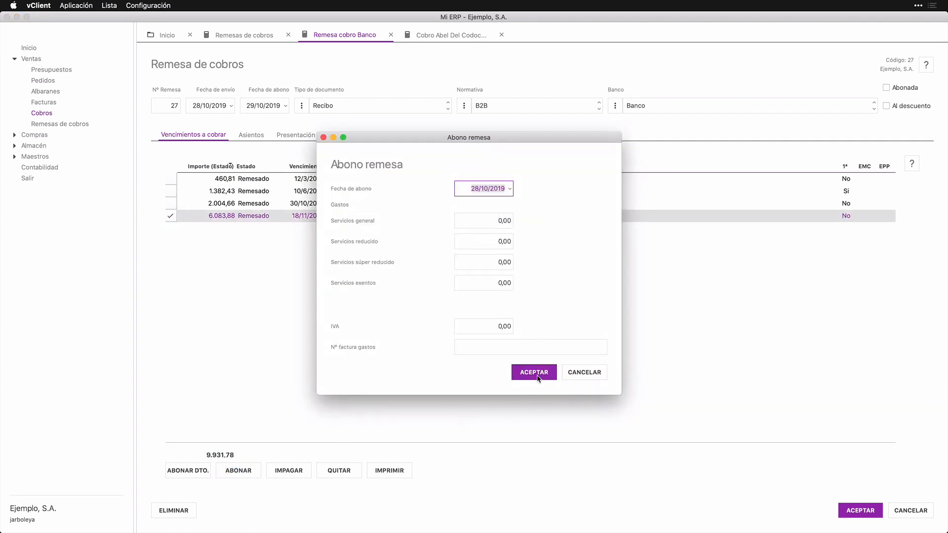
click(538, 377)
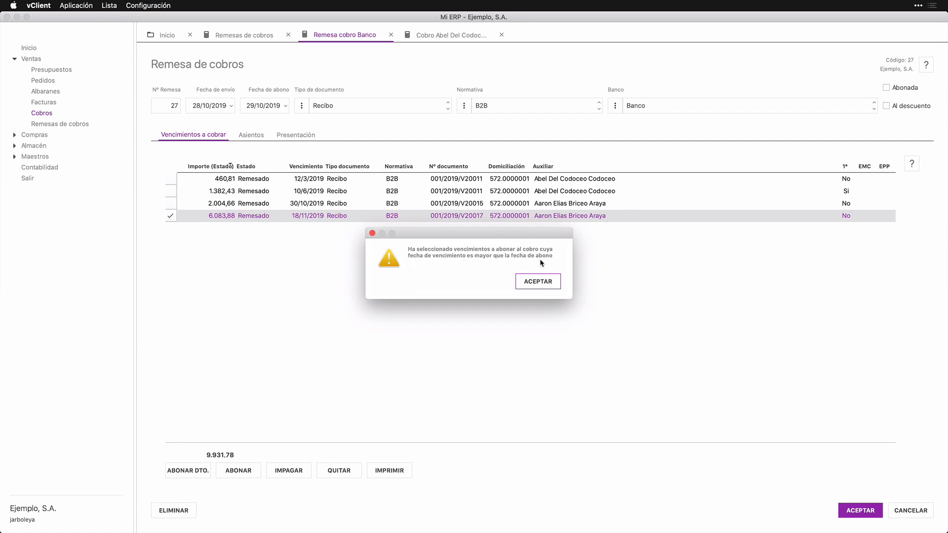
key(Return)
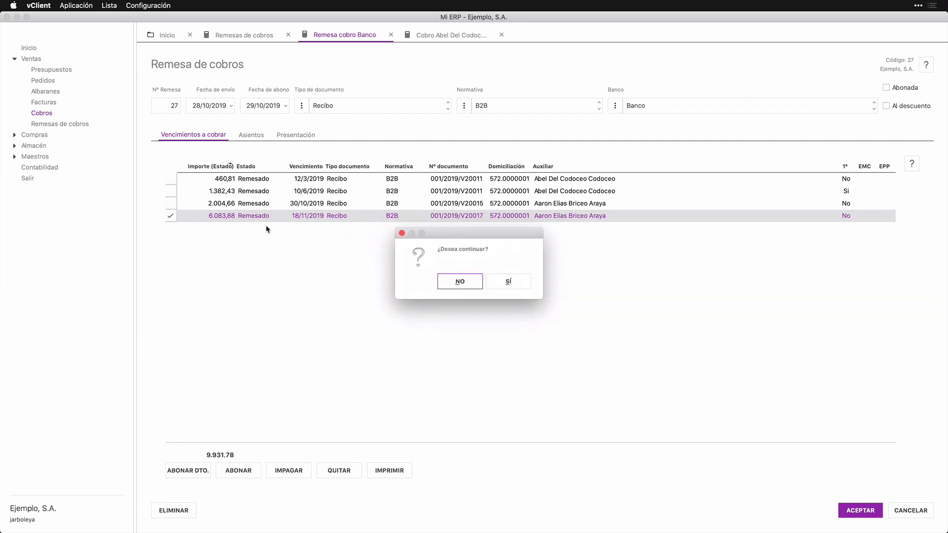
click(459, 282)
click(170, 216)
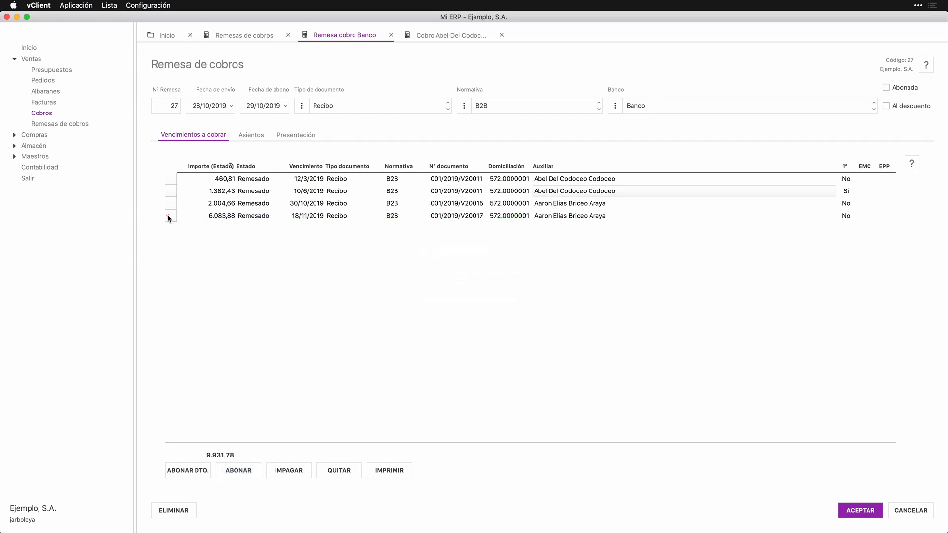
- Select the 460,81 receipt due 12/3/2019 and try to credit it at discount with credit date 28/10/2019
click(170, 178)
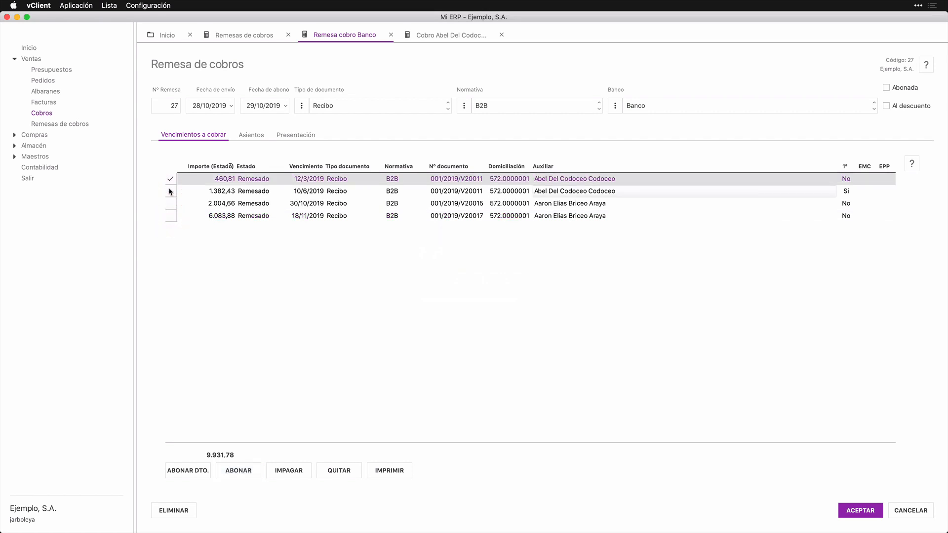
click(184, 472)
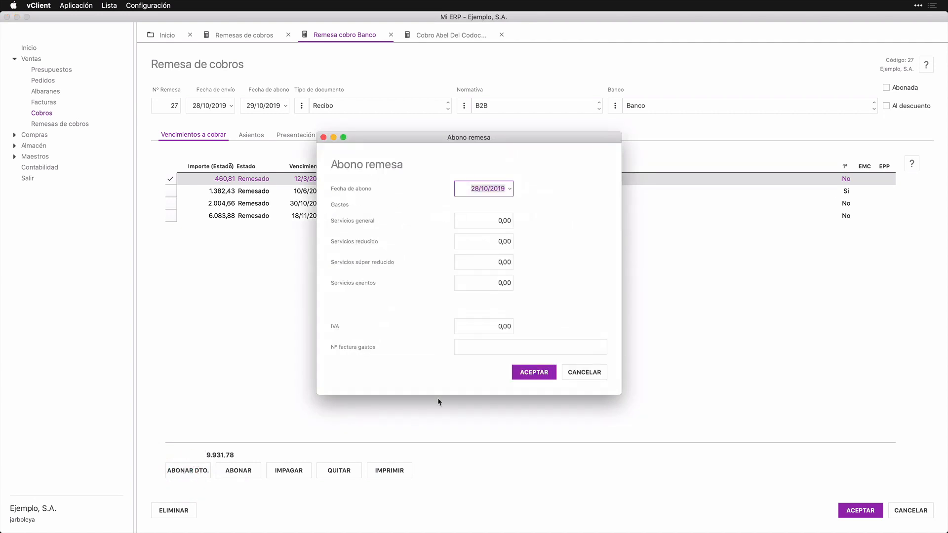
click(534, 373)
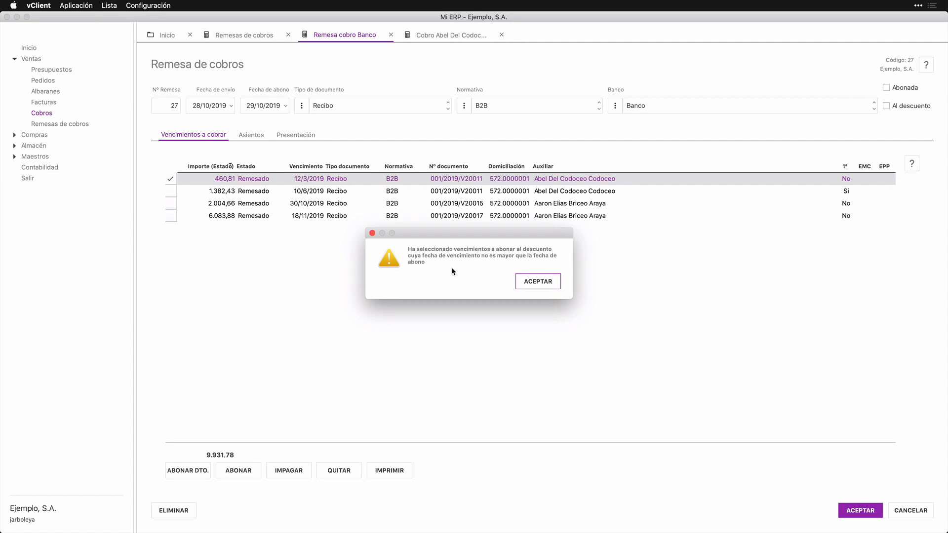
click(533, 283)
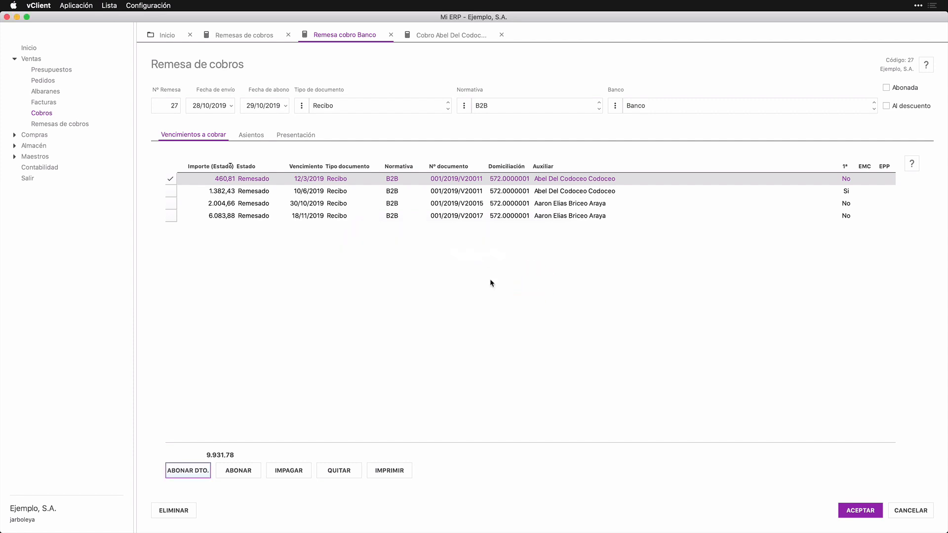
- Add the 1.382,43 receipt to the selection and start crediting both receipts to collection with general service expenses of 10,00
click(172, 190)
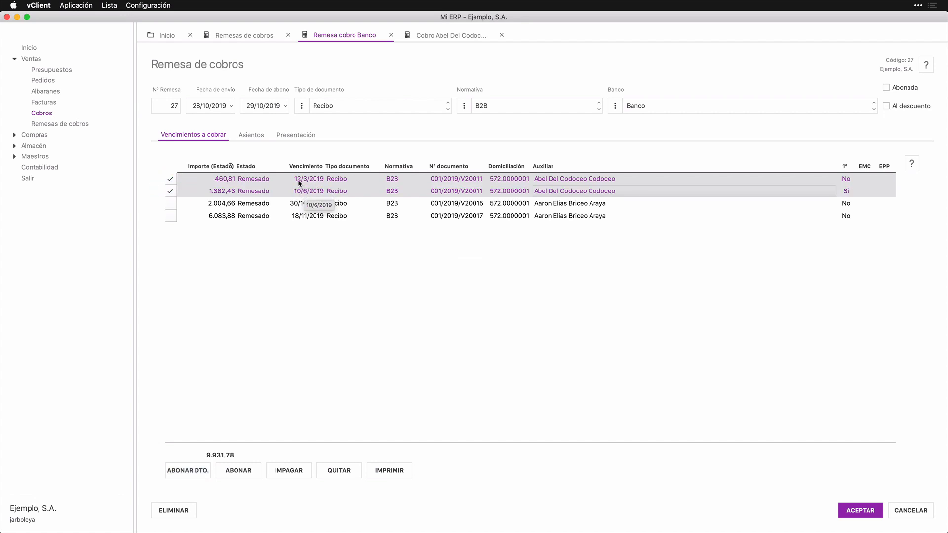
click(239, 472)
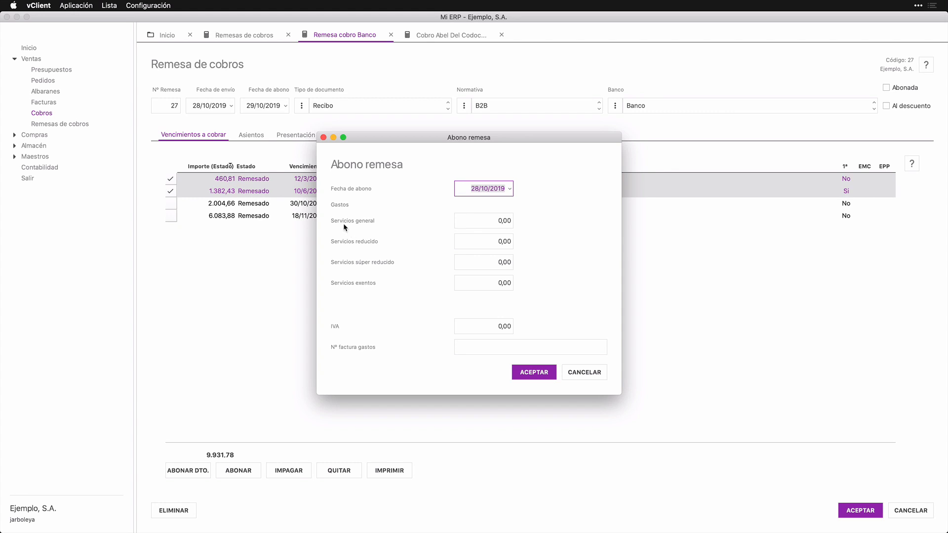
click(487, 222)
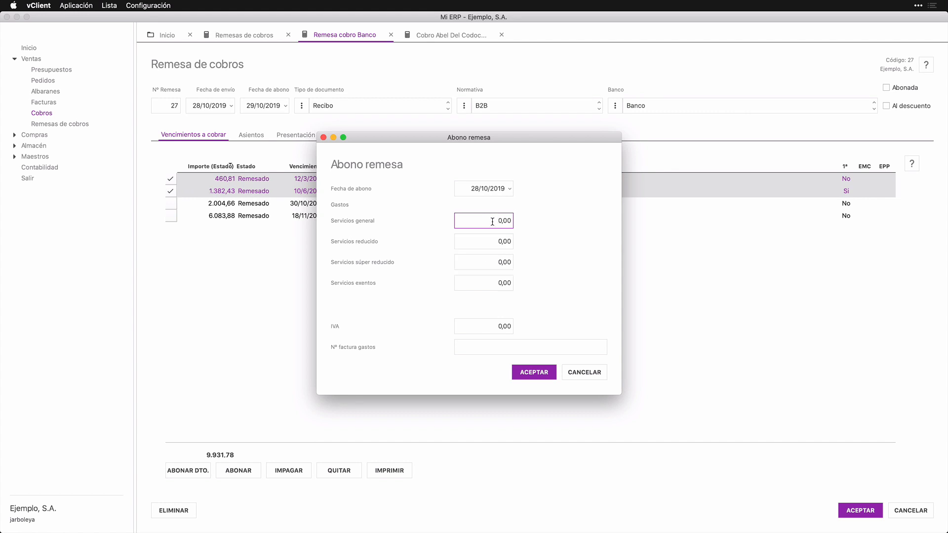
key(Tab)
key(Tab)
- Set the expense invoice number to AAASS, accept the remittance credit and close the generated accounting entry
click(478, 349)
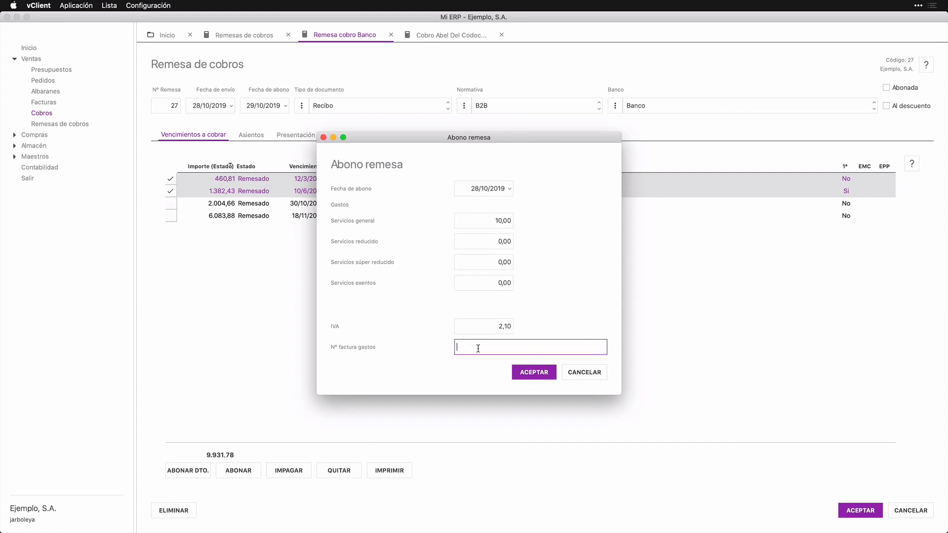
text(AAASS)
click(494, 222)
click(530, 224)
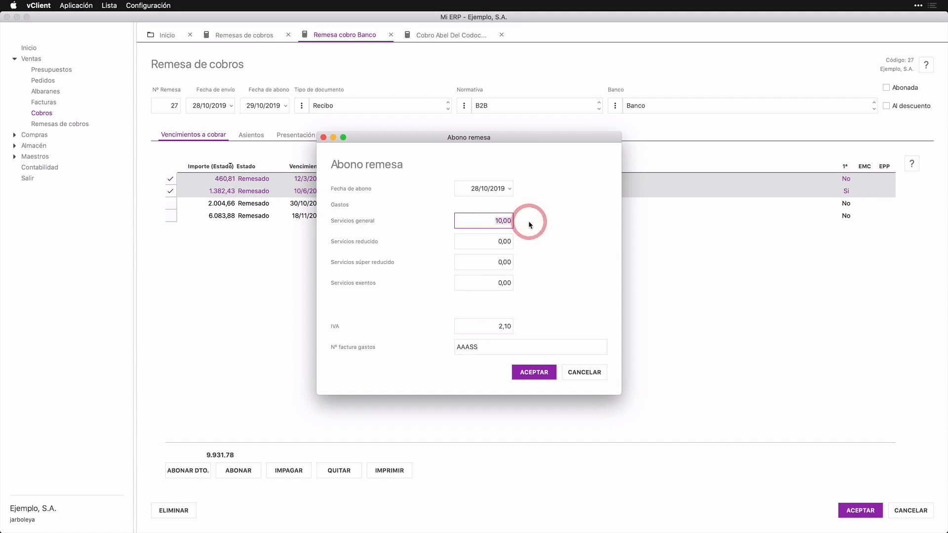
click(534, 371)
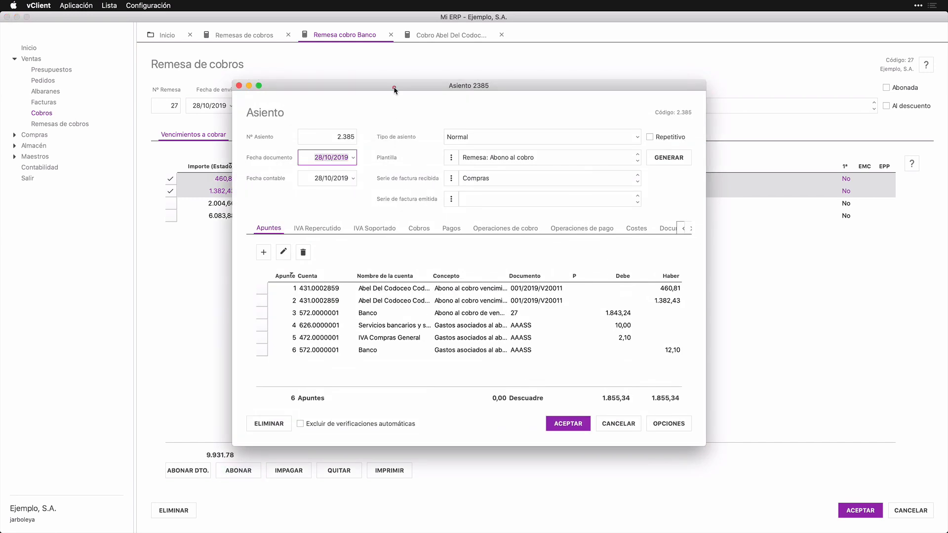
drag(395, 89, 522, 126)
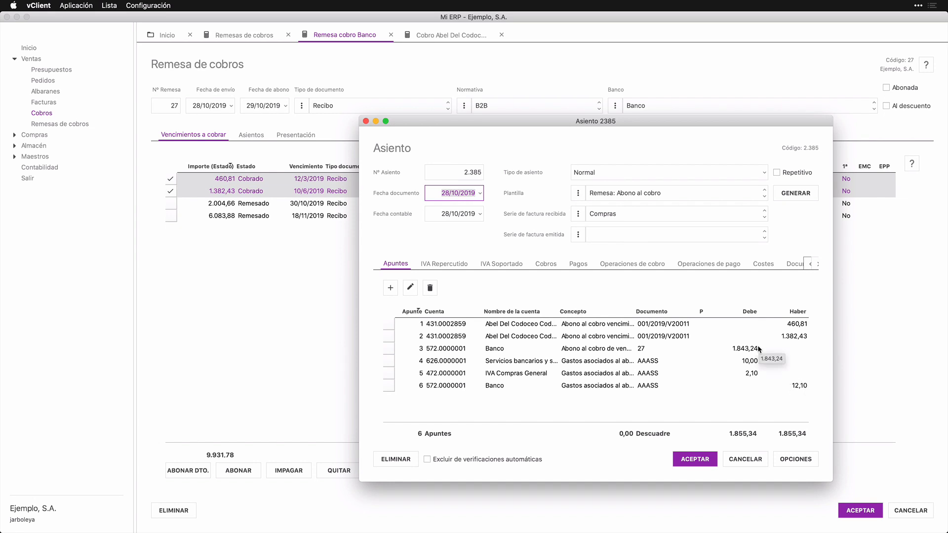
click(745, 458)
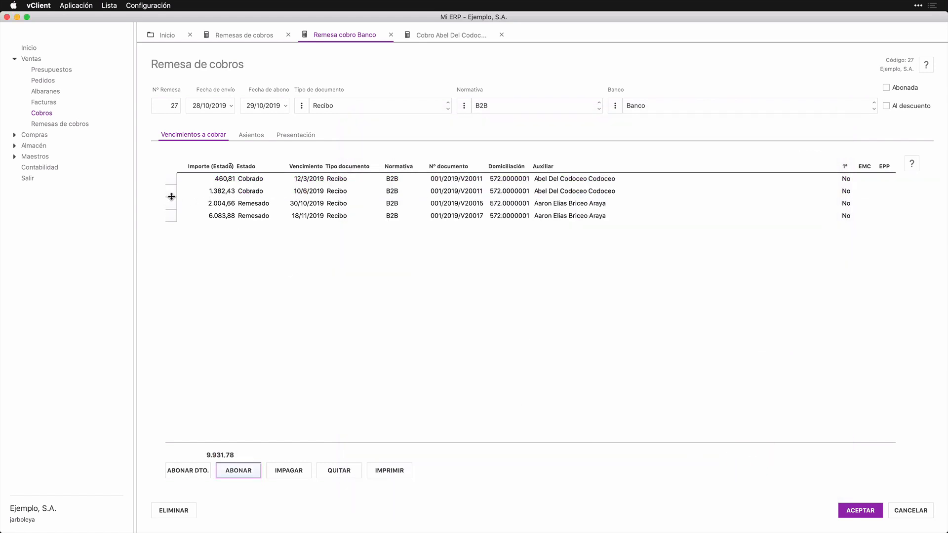
- Open the 460,81 receipt and review its collection operations: Generado por desglose, Remesado and Cobrado
double_click(252, 181)
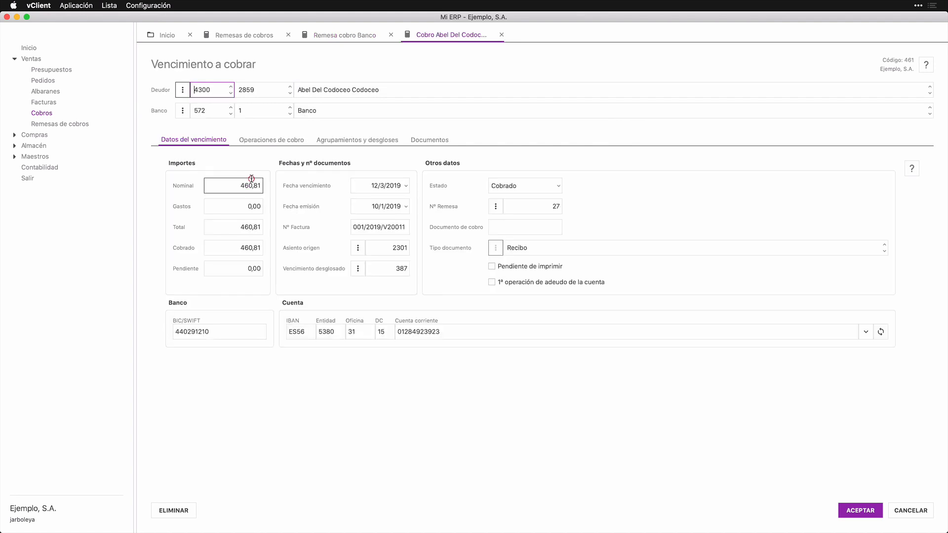
click(261, 141)
click(200, 202)
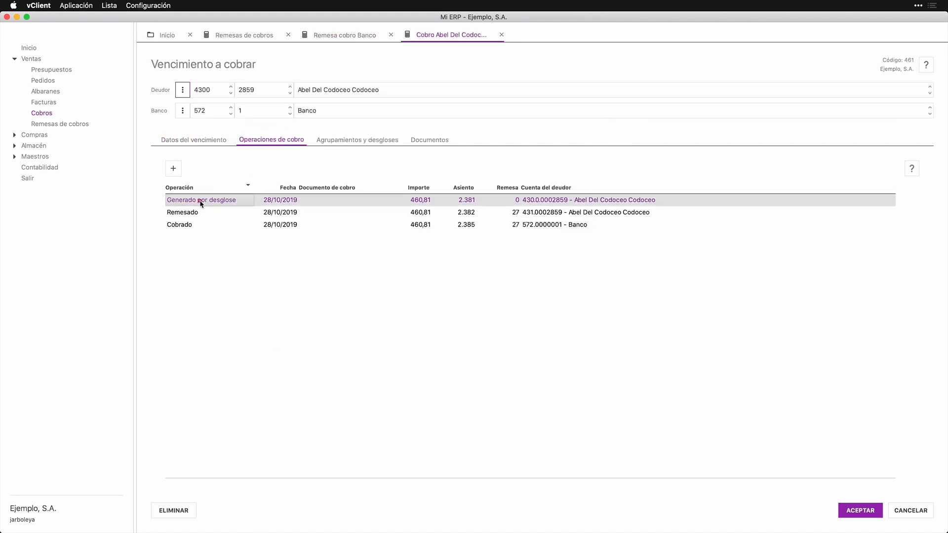
click(188, 213)
click(187, 224)
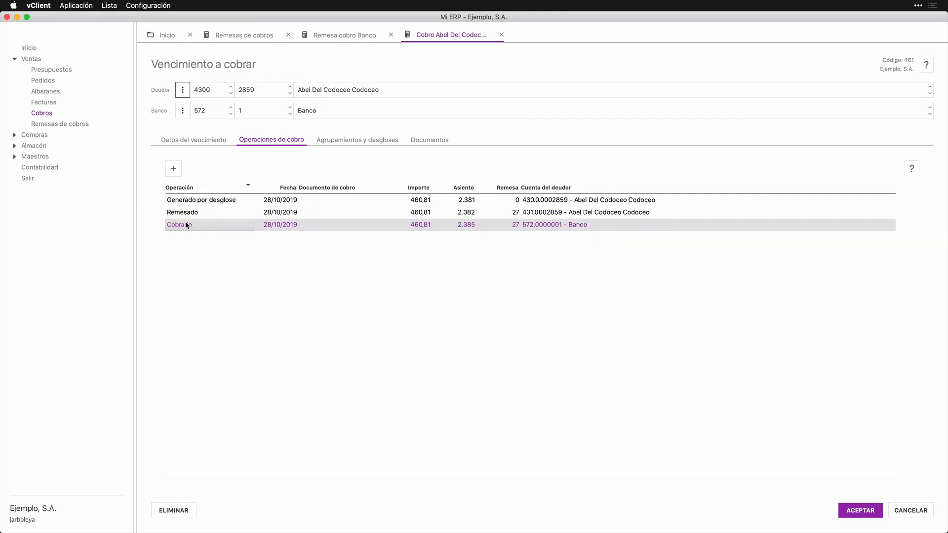
- Close the 460,81 receipt and start crediting the 2.004,66 and 6.083,88 receipts at discount with credit date 28/10/2019
click(187, 141)
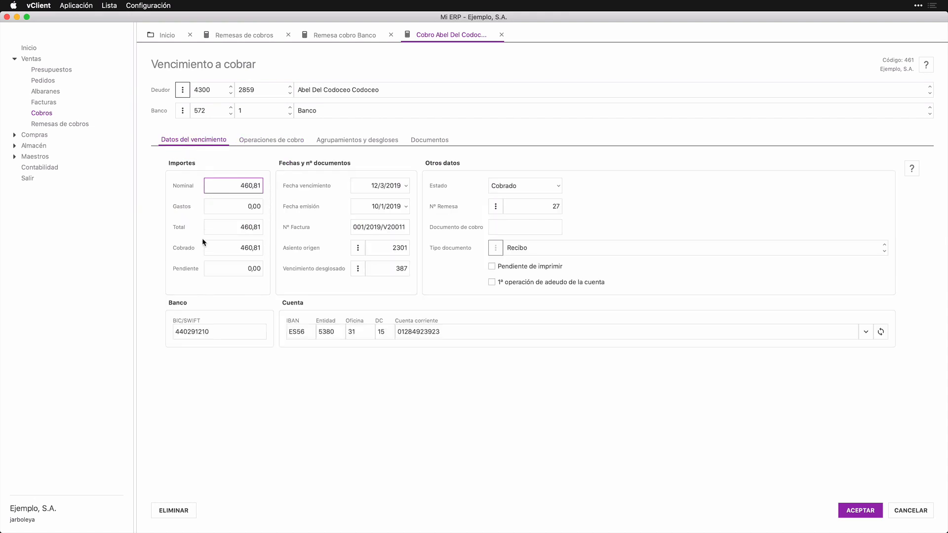
key(Escape)
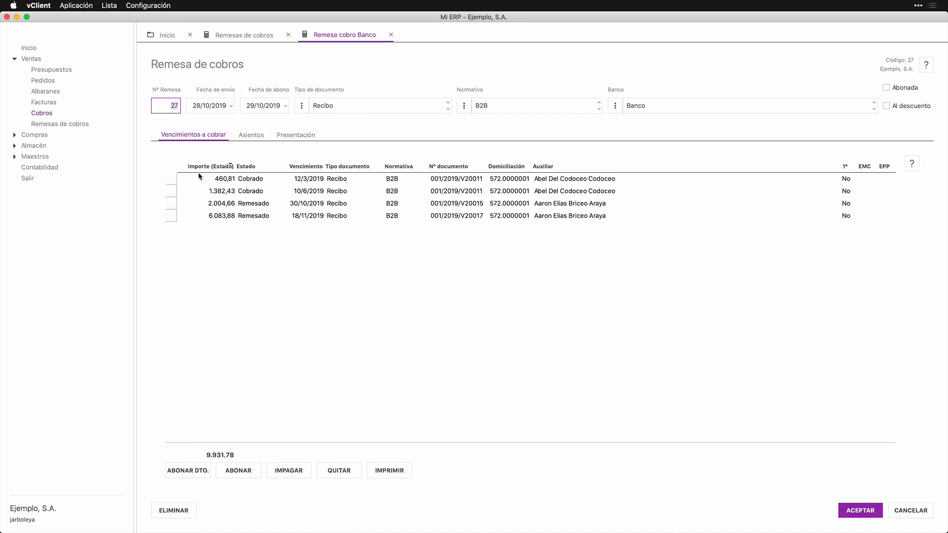
click(170, 204)
click(171, 217)
click(185, 470)
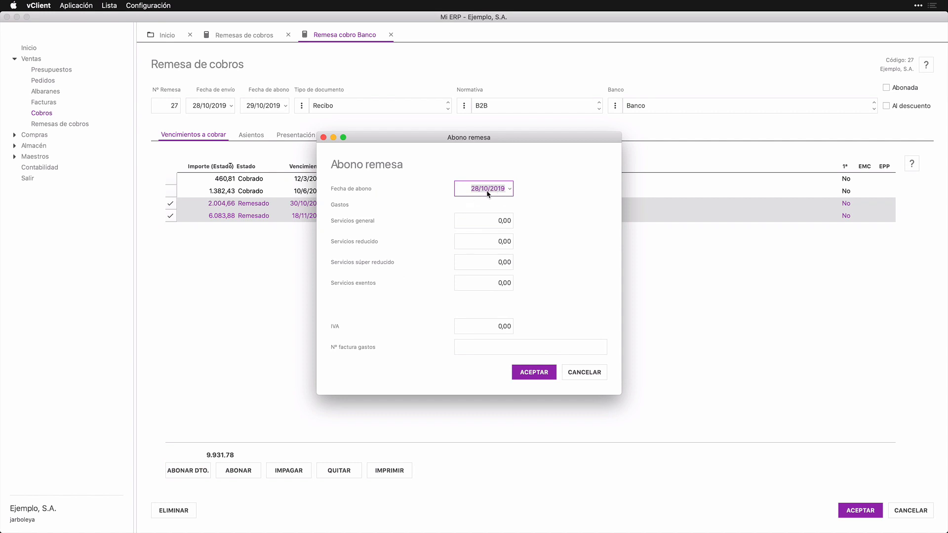
drag(410, 138, 468, 152)
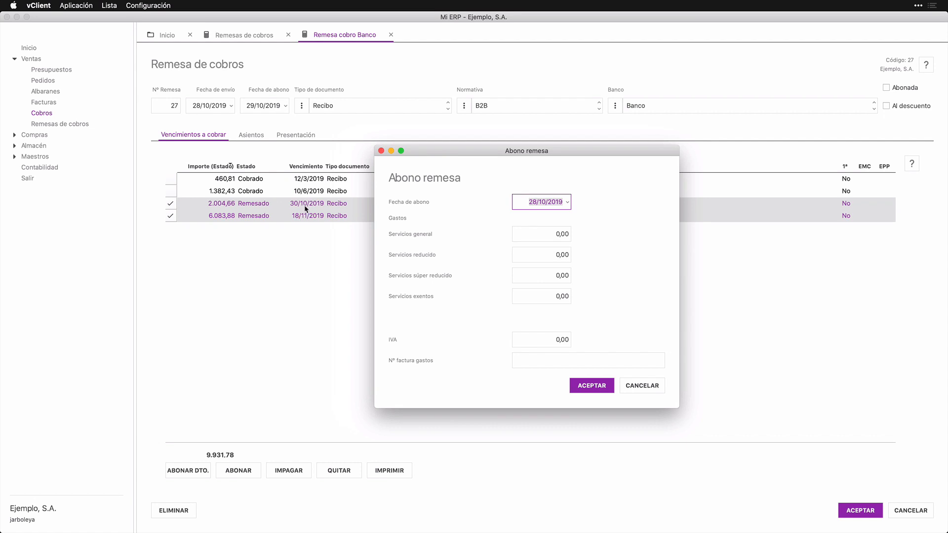
- Set the general service expenses to 20,00 and the expense invoice number to A12131, and accept the discount credit
key(Tab)
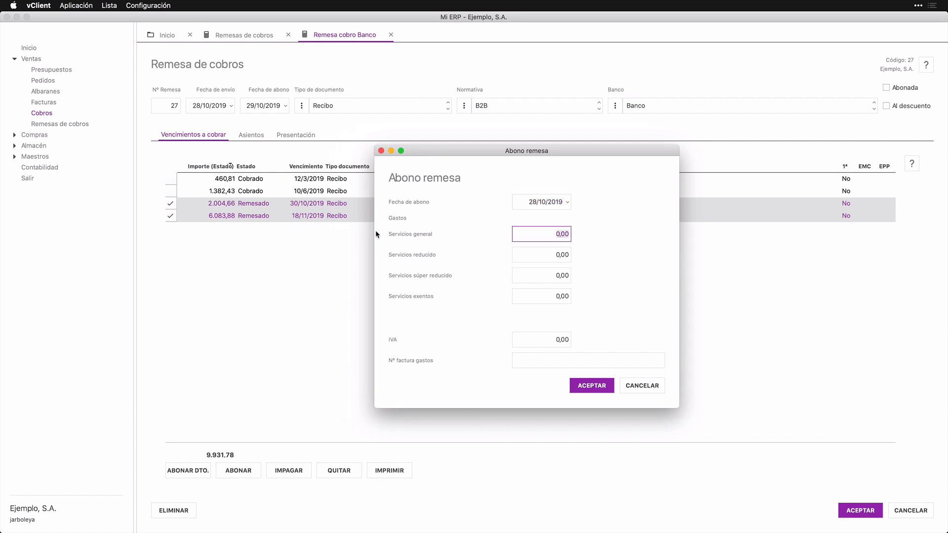
text(20)
key(Tab)
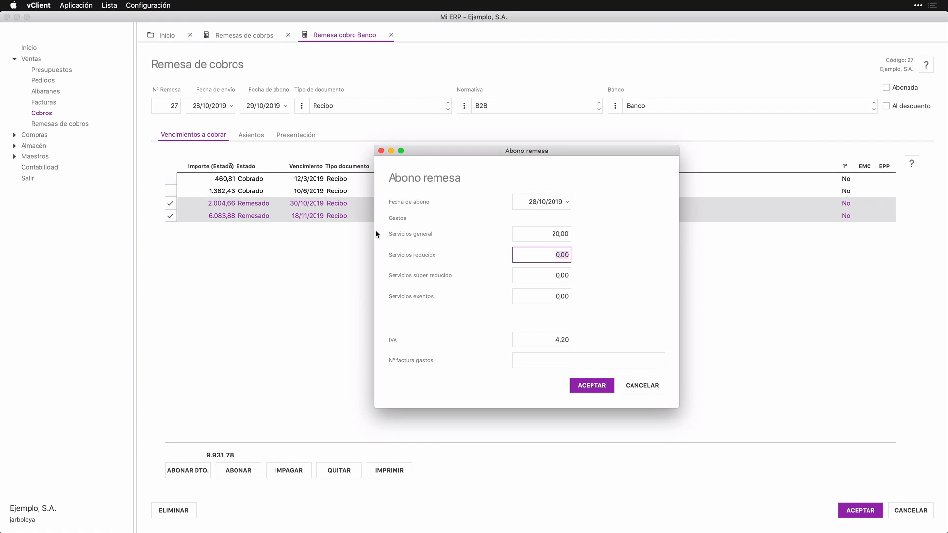
key(Tab)
key(Tab)
key(Tab)
key(Tab)
text(A)
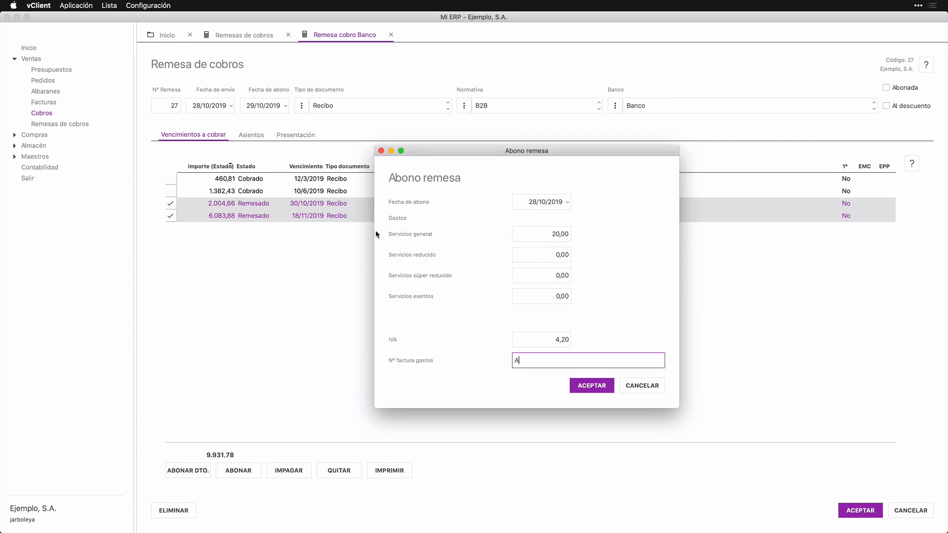
text(12131)
click(586, 388)
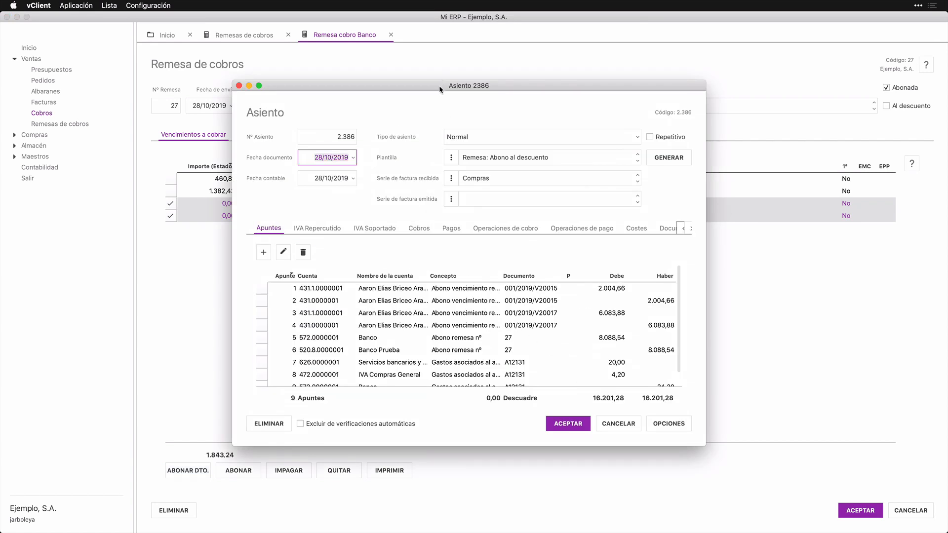
- Examine the bank, discounted-debt and expense lines of the generated discount credit entry and close it
drag(440, 85, 608, 67)
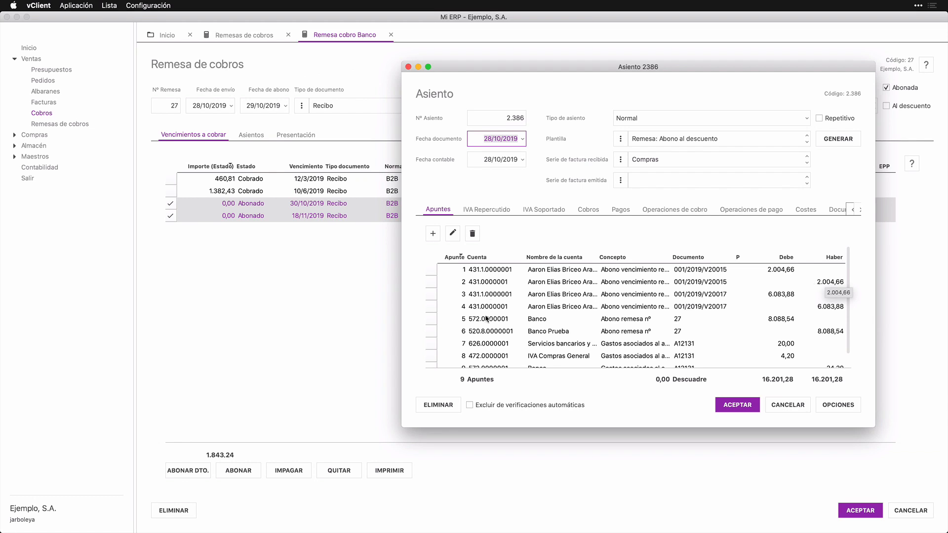
scroll(487, 319, down, 1)
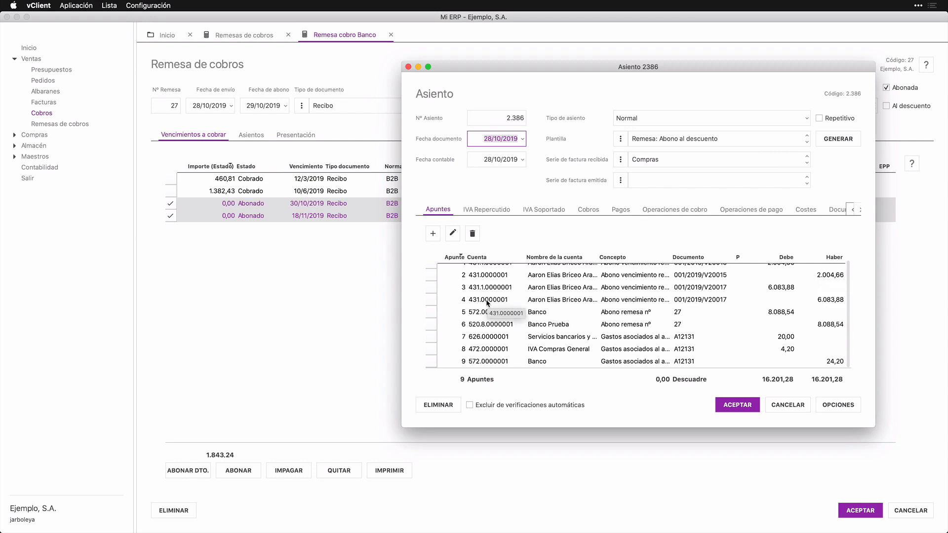
click(476, 312)
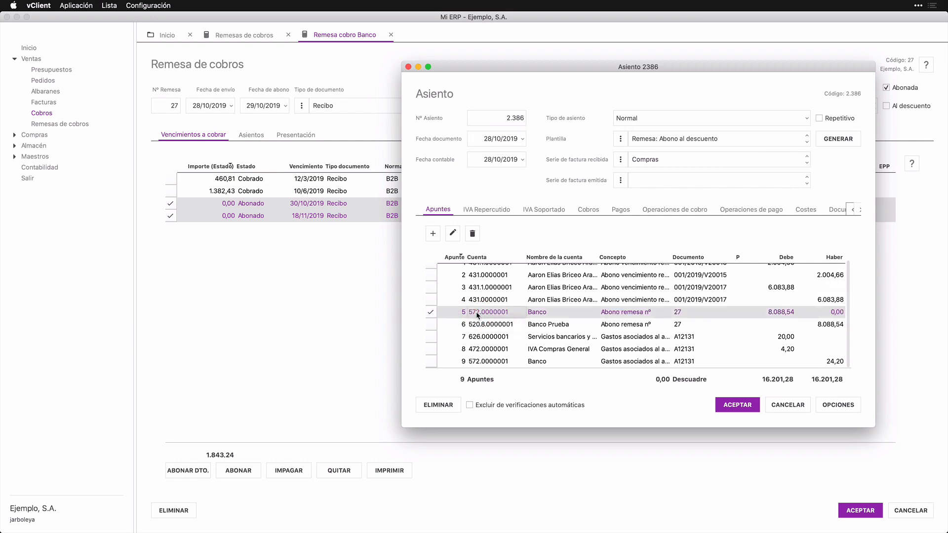
click(478, 325)
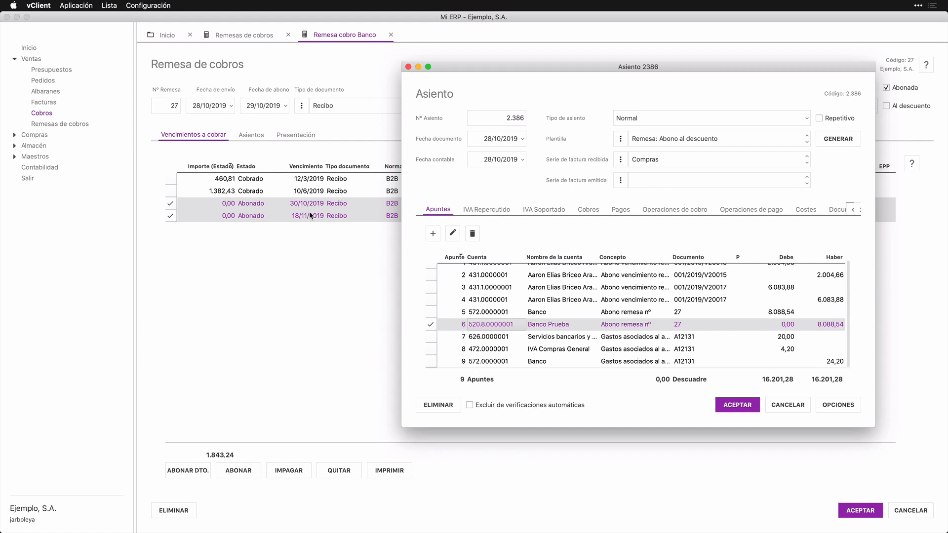
click(613, 338)
click(612, 349)
click(613, 361)
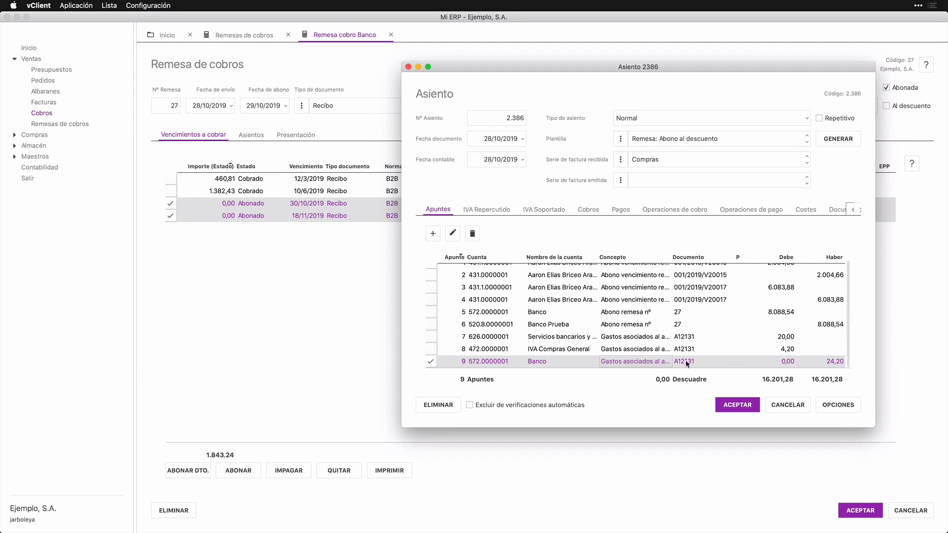
click(787, 409)
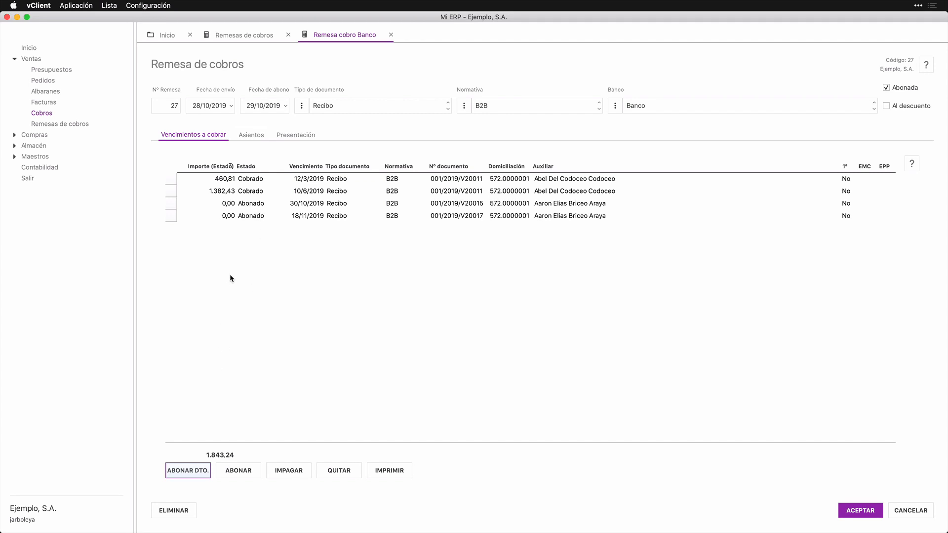
- Start marking the receipt due 30/10/2019 as unpaid, with return date 2/11/2019 and general service expenses of 30,00
click(308, 204)
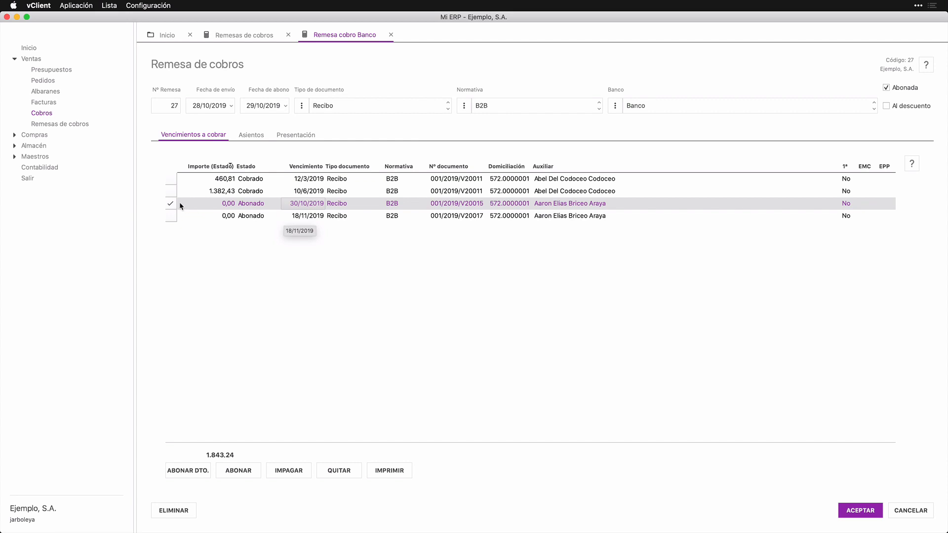
click(285, 472)
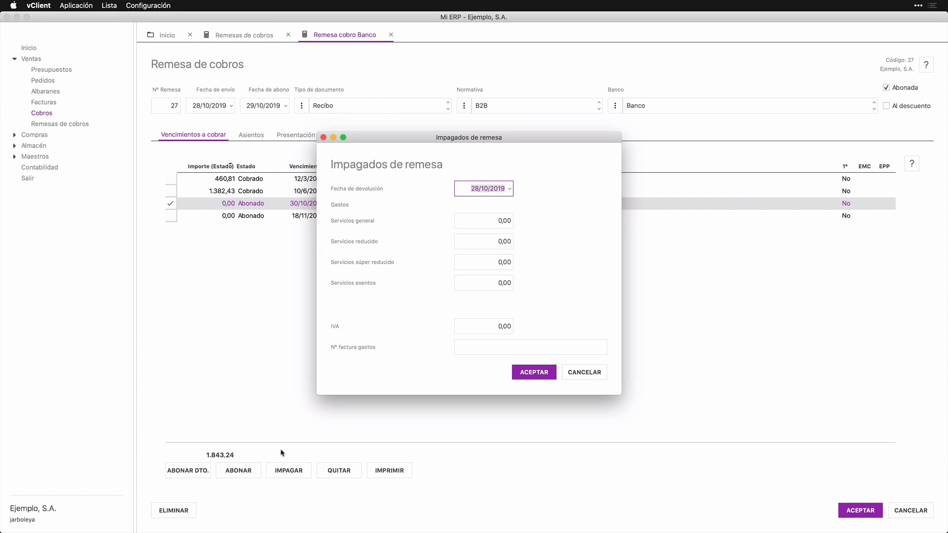
drag(373, 138, 459, 161)
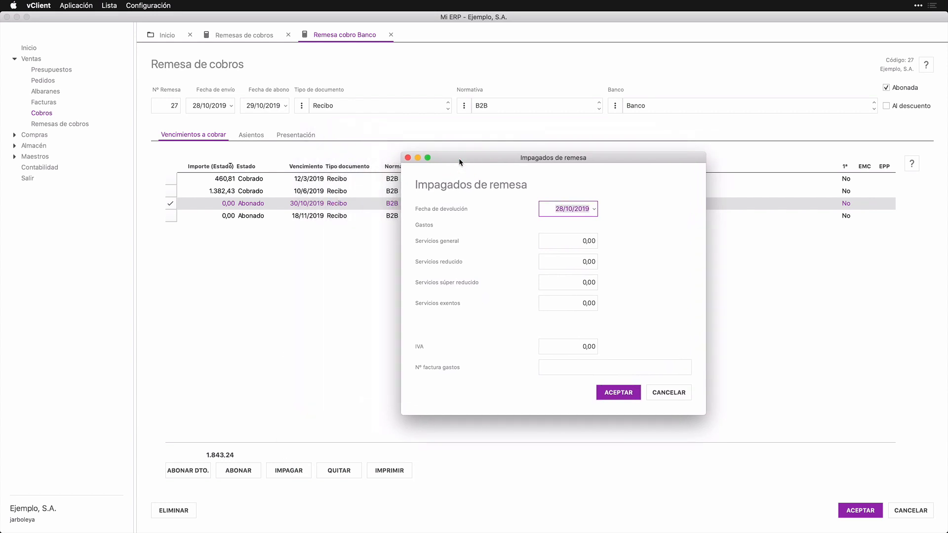
text(2/11/2019)
key(Tab)
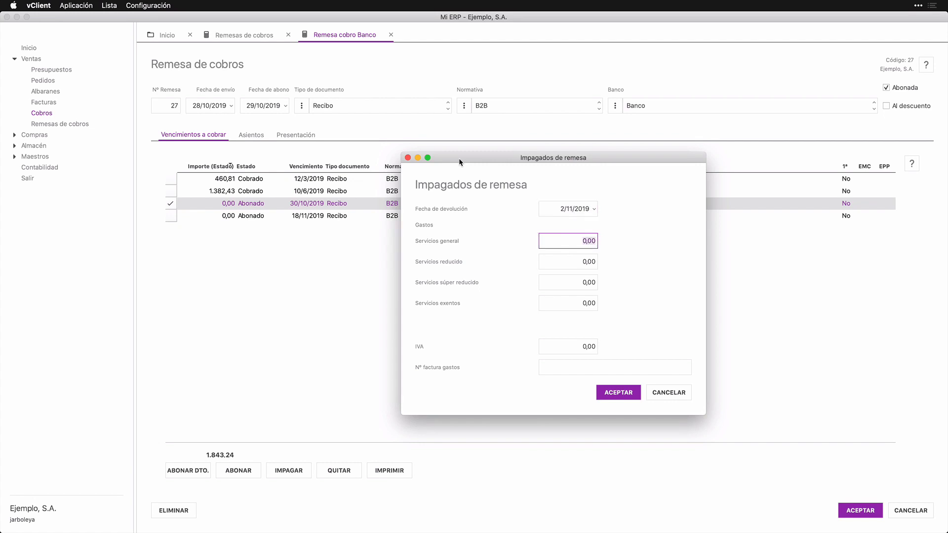
text(30)
key(Tab)
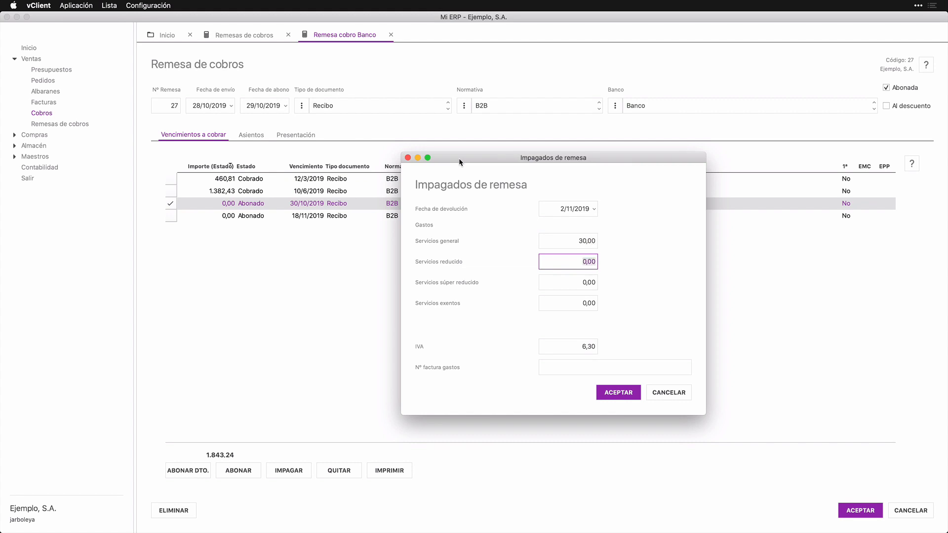
- Set the expense invoice number to F34343, accept the unpaid return and close the generated entry after checking its first line
key(Tab)
key(Tab)
key(Tab)
key(Tab)
text(F34343)
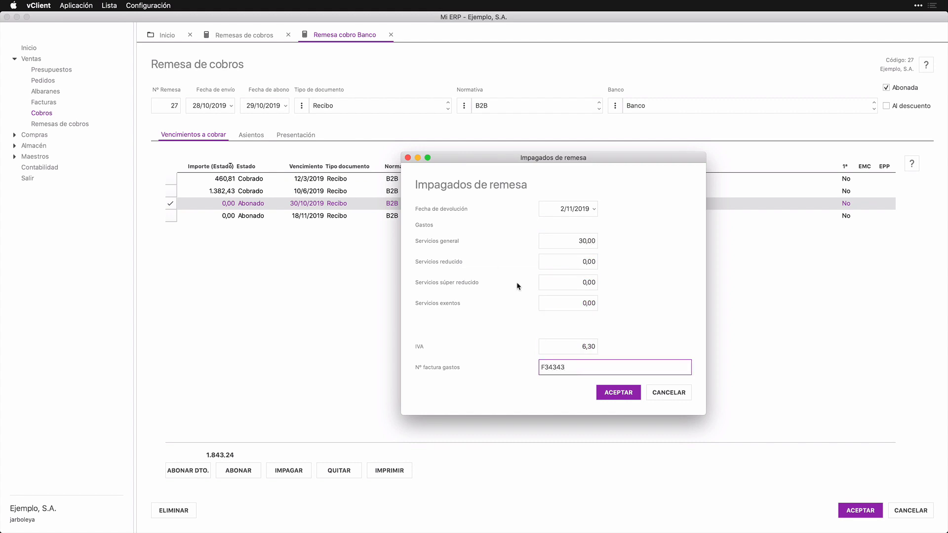
click(619, 393)
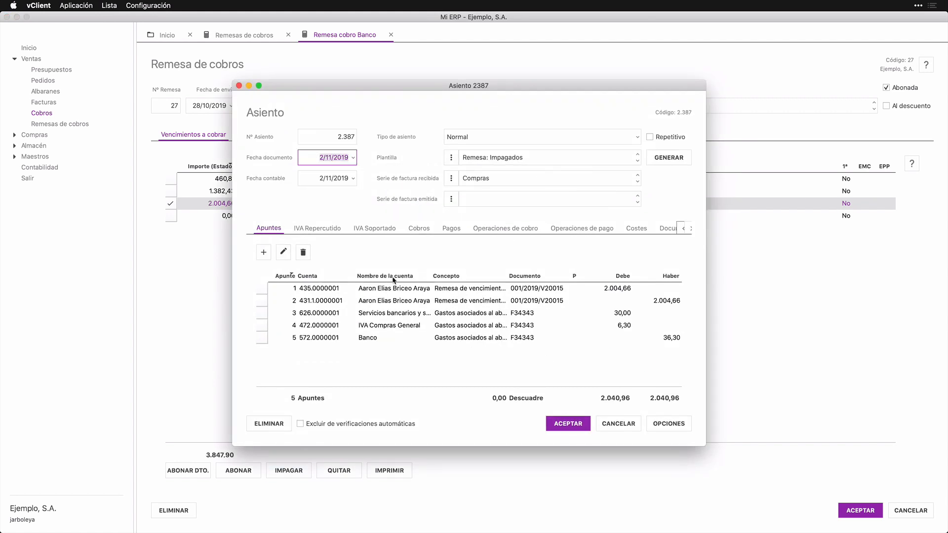
click(391, 289)
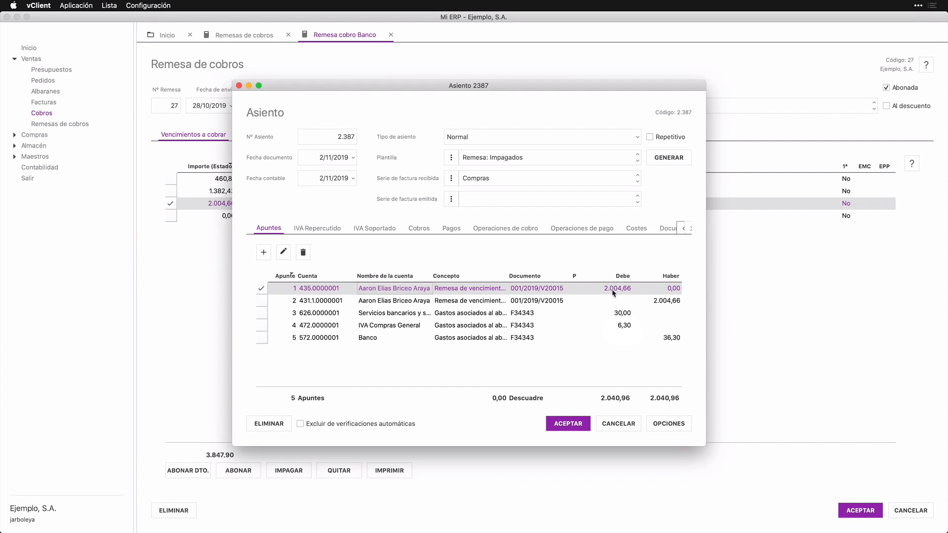
click(608, 422)
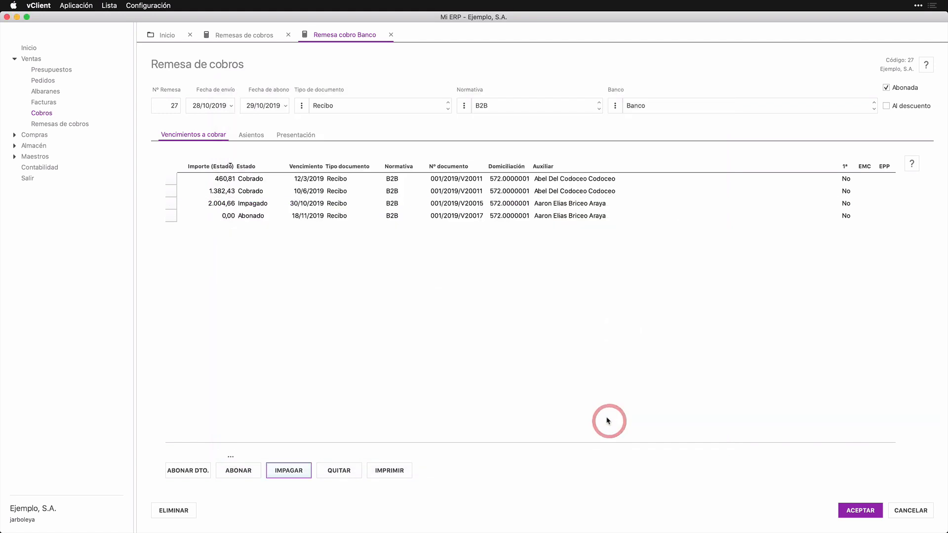
- Open the unpaid receipt due 30/10/2019, set its expenses to 30,00 and save it
double_click(253, 203)
click(246, 206)
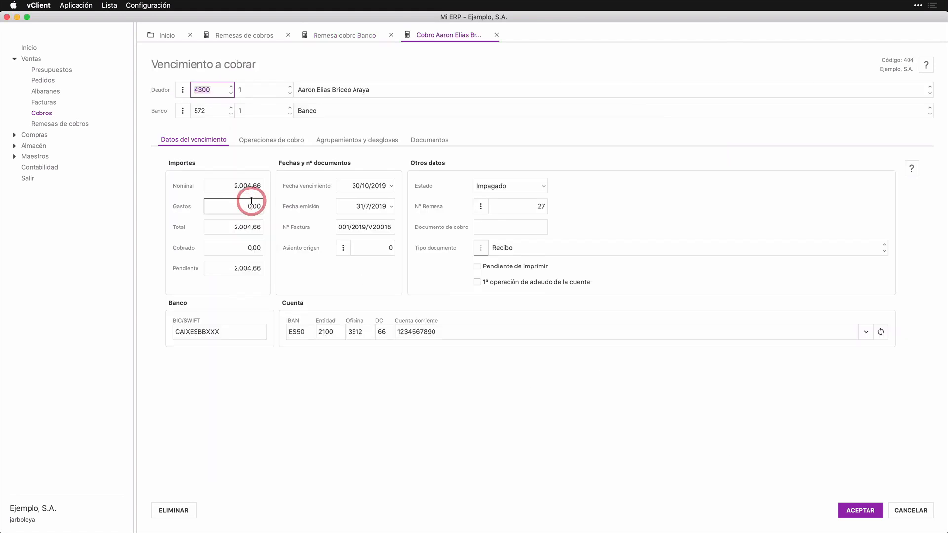
click(246, 206)
text(3)
key(Tab)
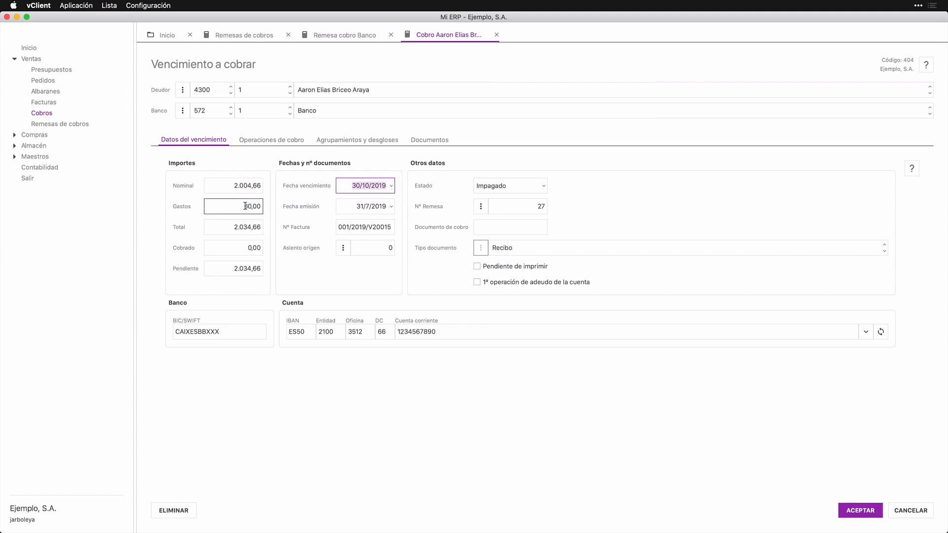
click(839, 508)
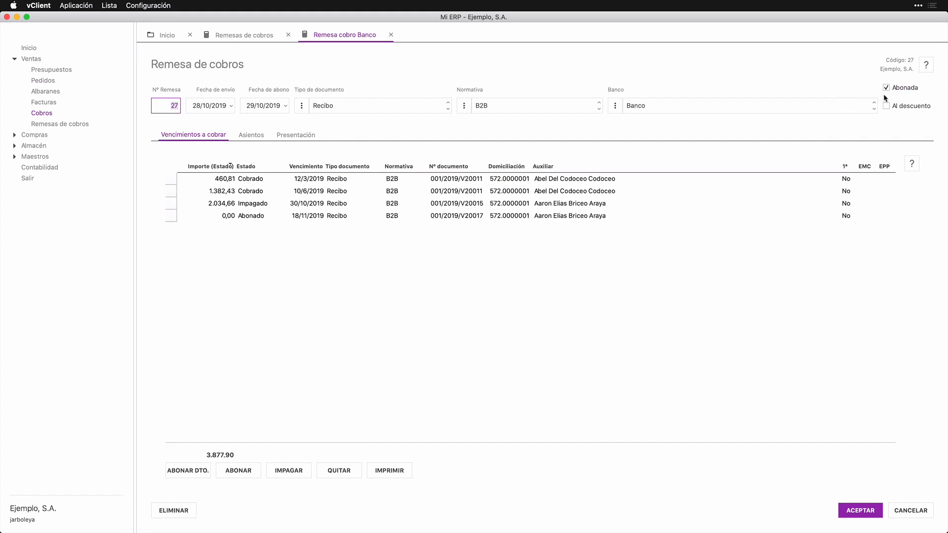
- Open the collections list and filter it from 1/1/2018 to 31/12/2019 by the unpaid receipt's customer
click(248, 204)
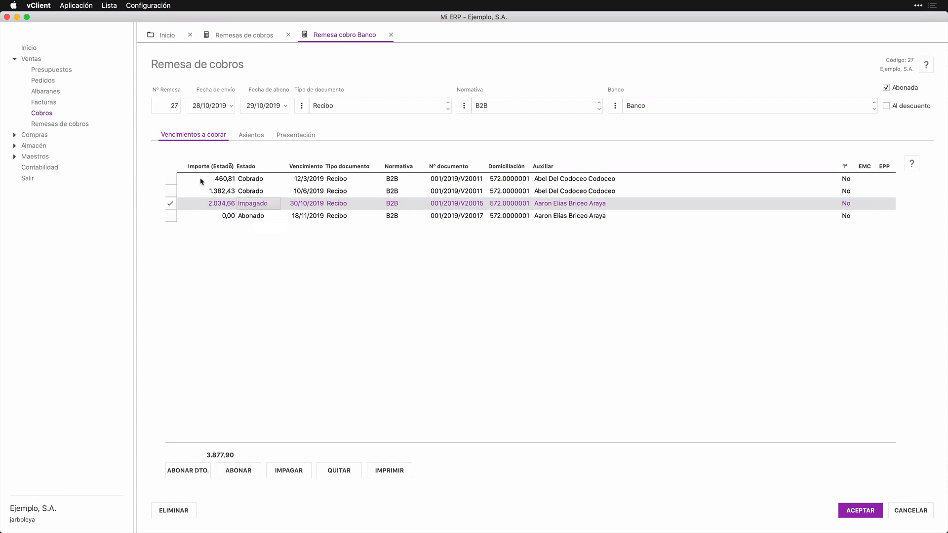
click(43, 114)
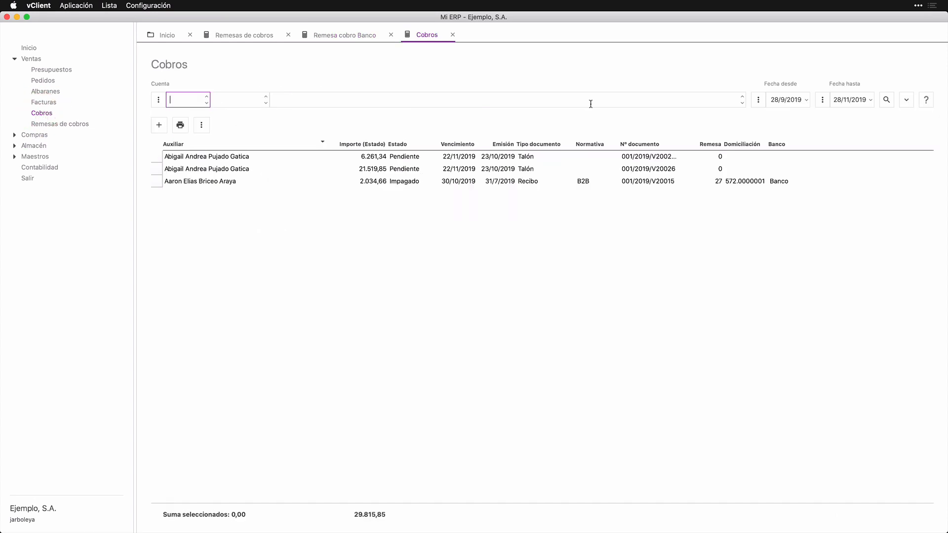
click(822, 100)
click(831, 132)
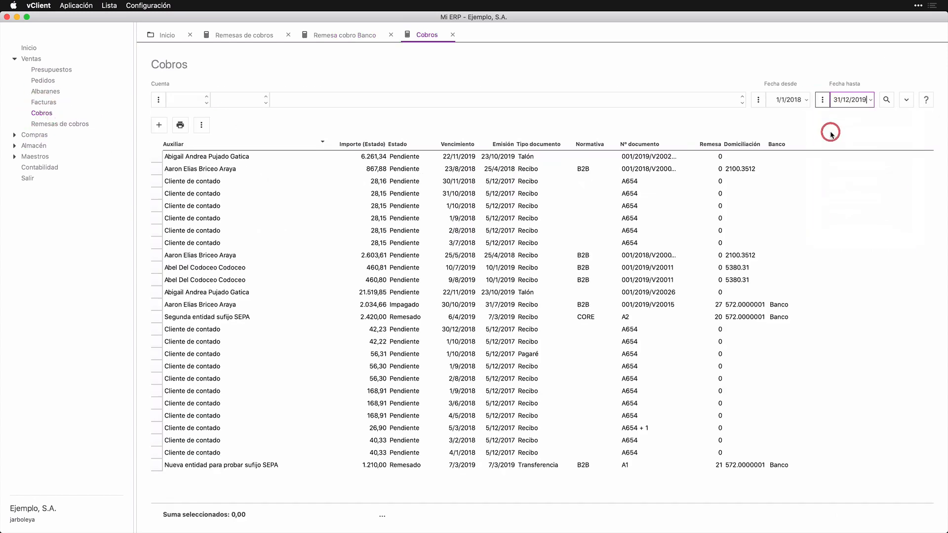
click(542, 99)
text(aar)
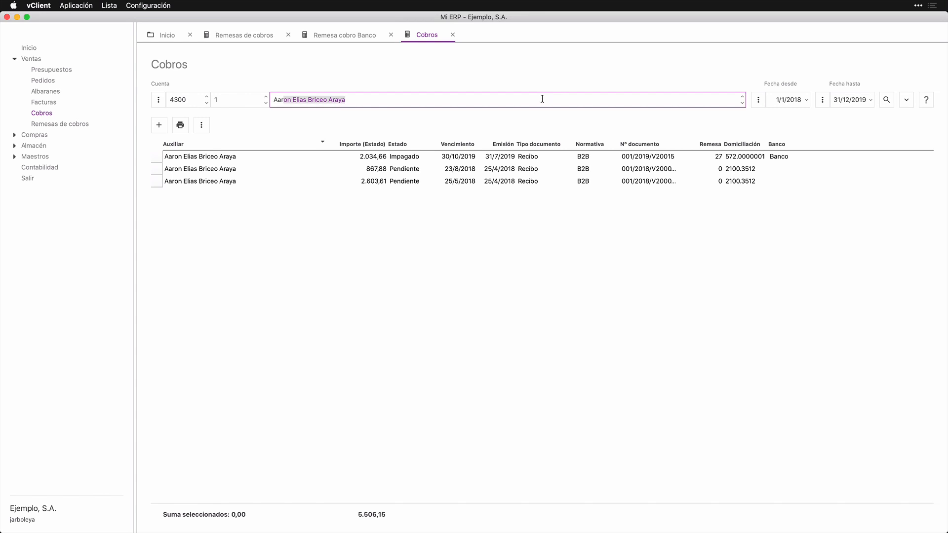
- Open the customer's unpaid receipt and review its collection operations: Remesado, Abonado and Impagado
click(376, 156)
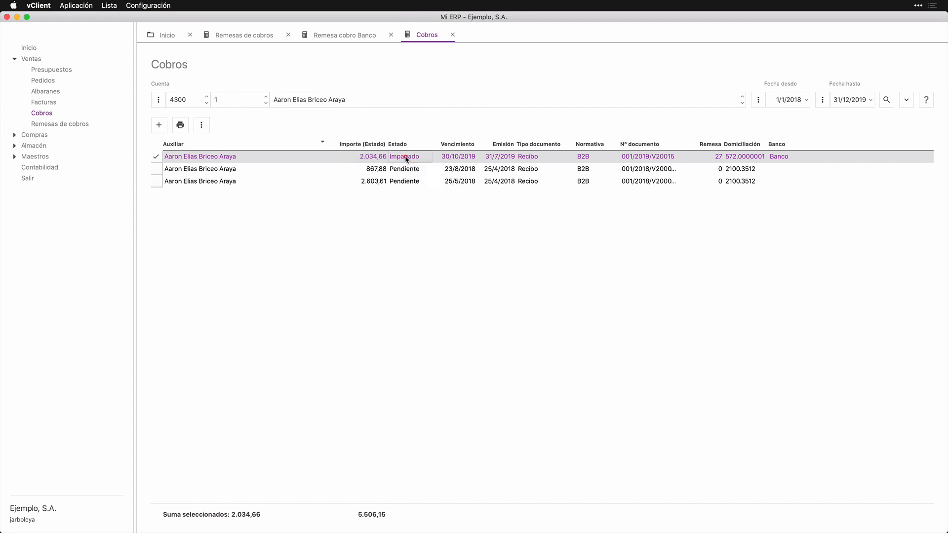
double_click(406, 158)
click(272, 141)
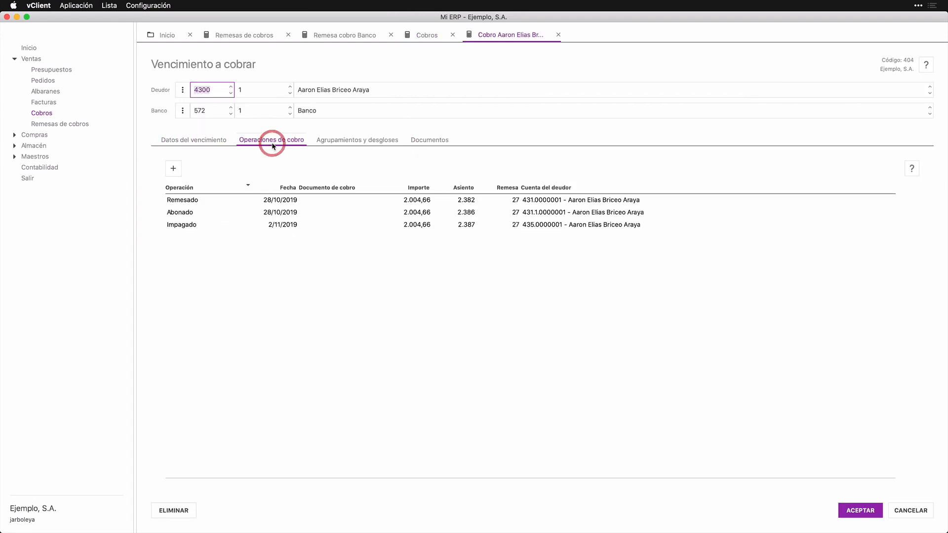
click(195, 201)
click(189, 213)
click(192, 224)
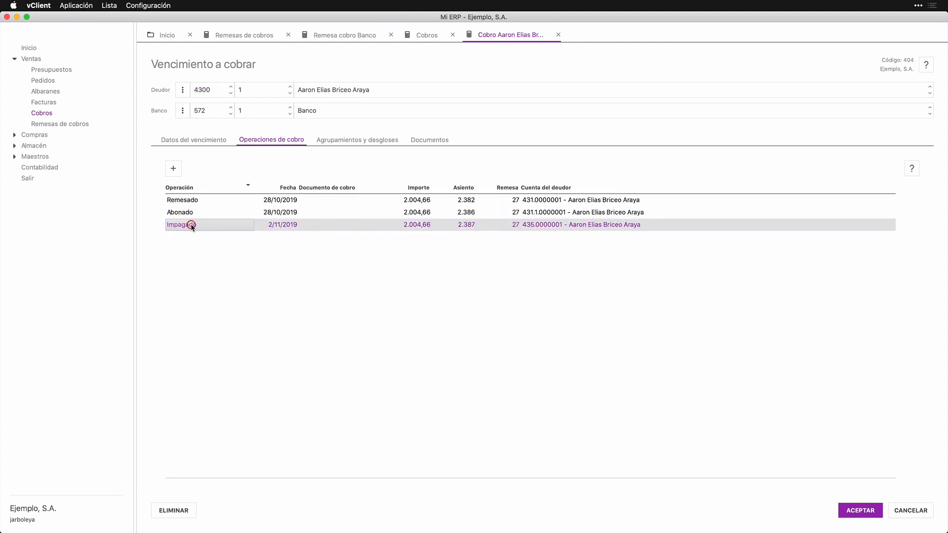